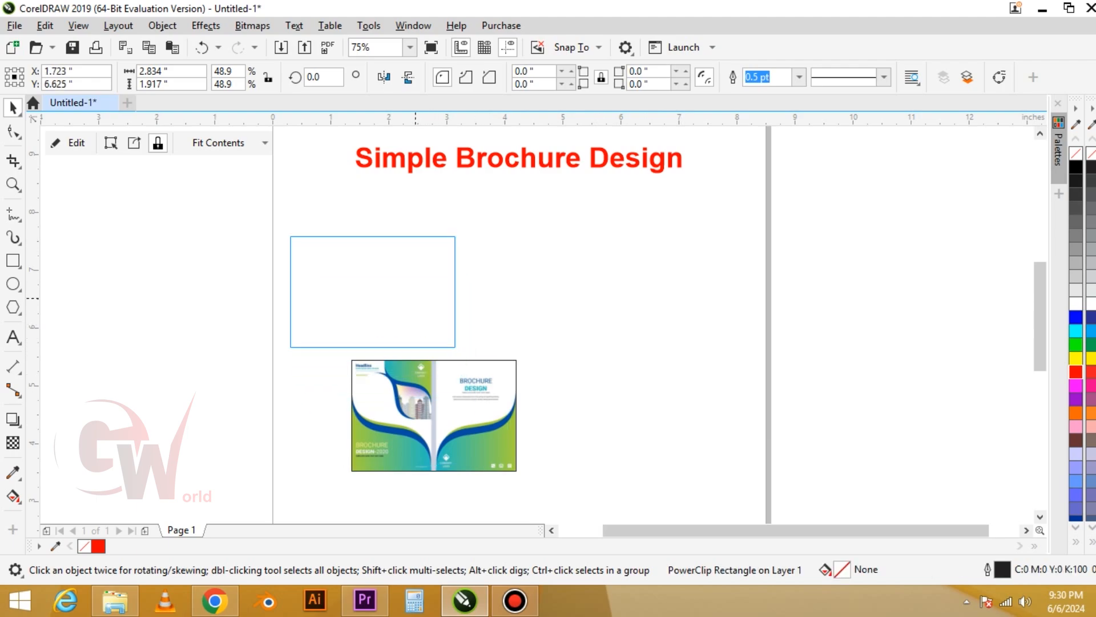
Draw a rectangle about 1.37 × 1.92 in over the reference brochure's right-hand panel and shift it 2 in to the right.
scroll(486, 223, "up", 2)
key("Escape")
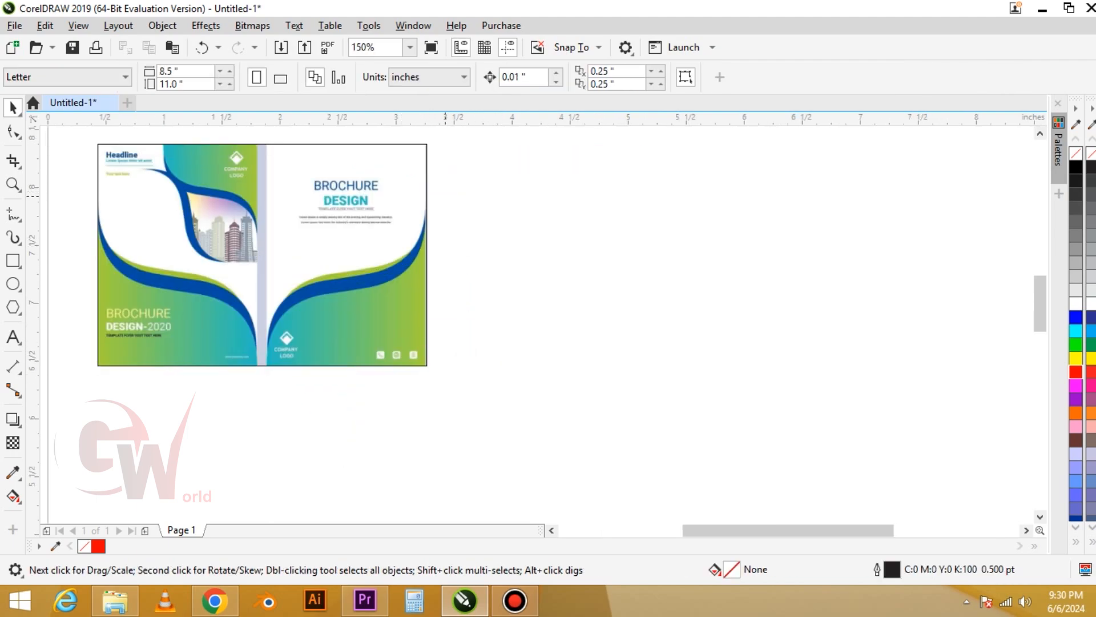
key("F6")
mouse_move(267, 144)
left_mouse_down()
mouse_move(428, 378)
mouse_move(426, 366)
left_mouse_up()
key("space")
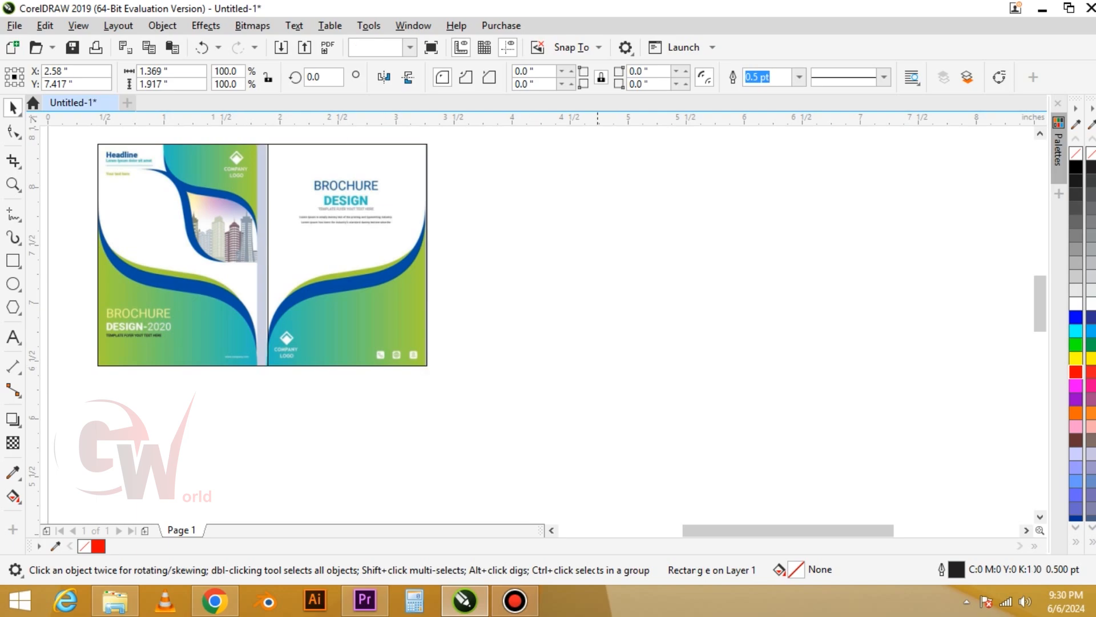
key("Escape")
left_click(385, 239)
key("Right")
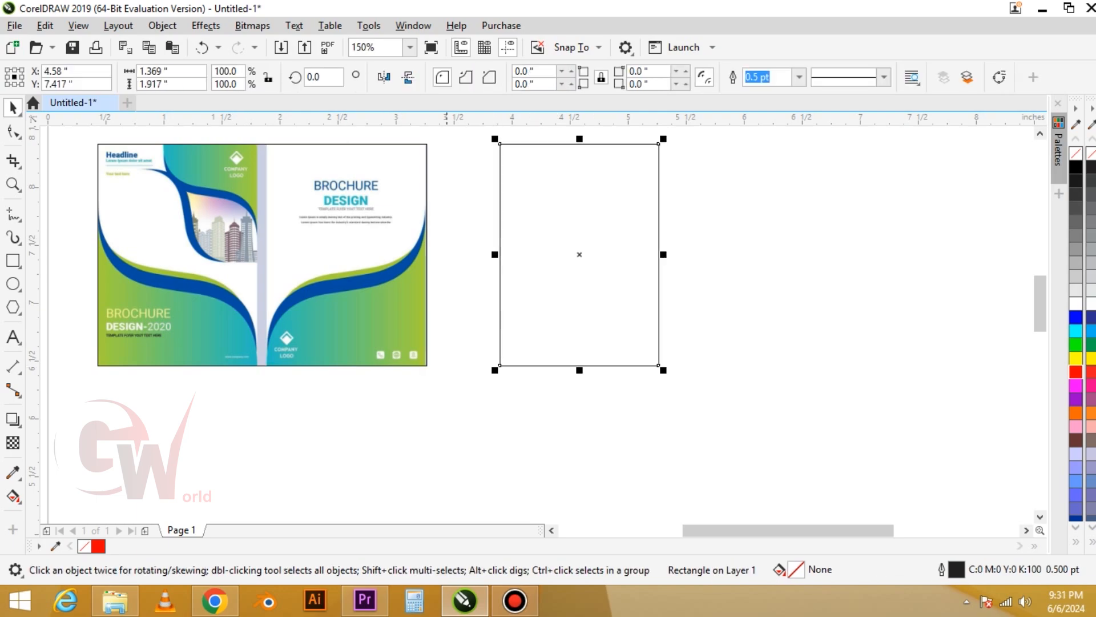
Draw a rectangle about 1.37 × 1.33 in across the blank panel's lower part and shift it 2 in left onto the reference.
left_click(12, 261)
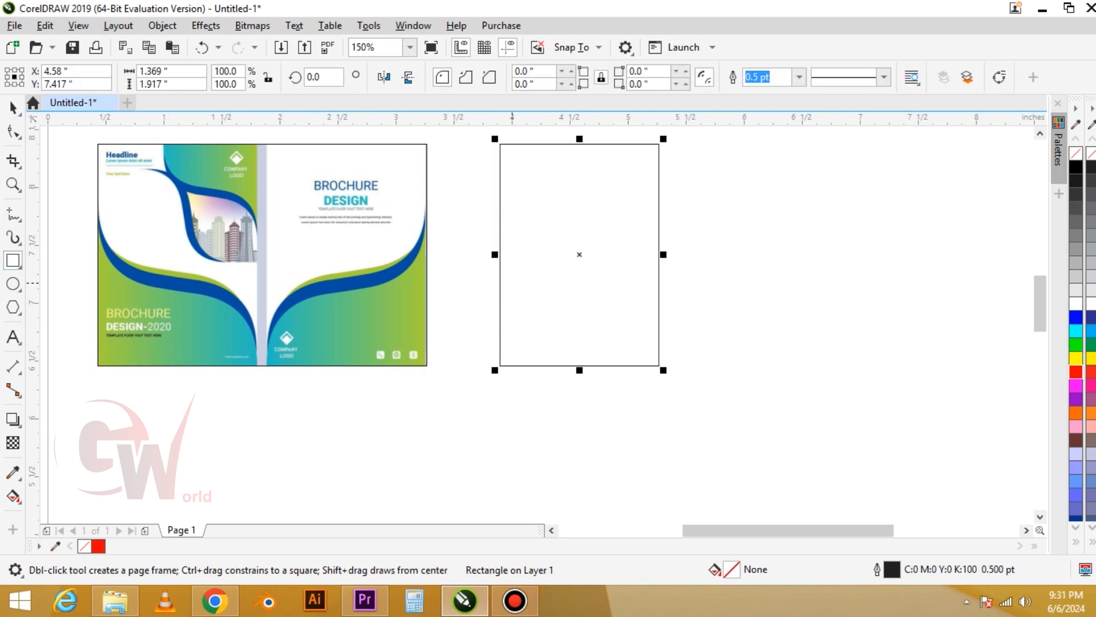
left_click_drag(500, 213, 659, 366)
key("Left")
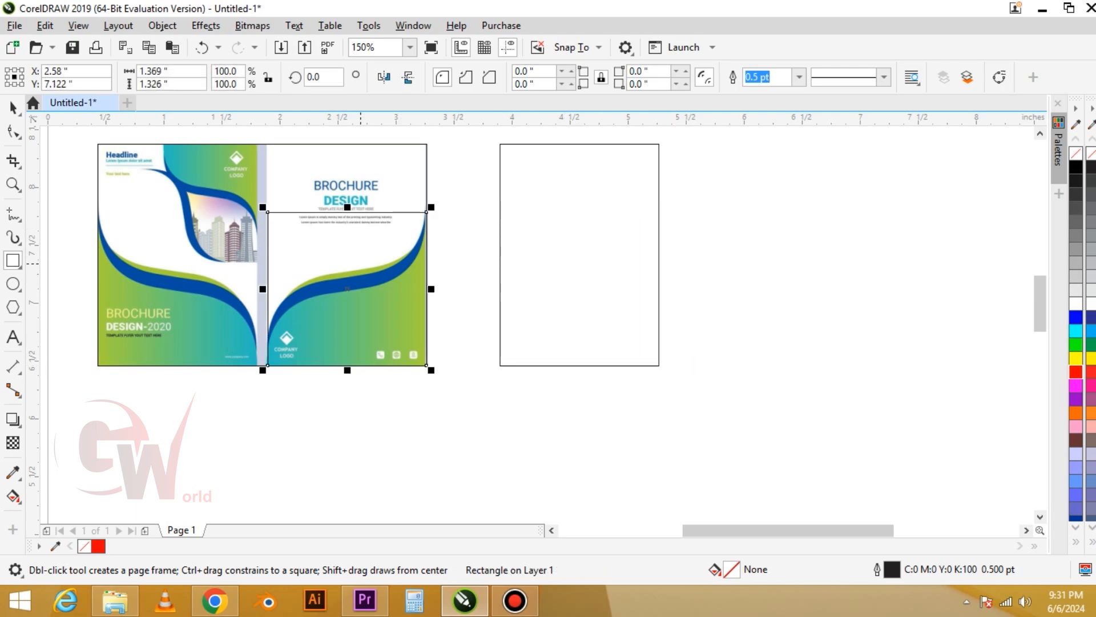
Raise the new rectangle's top edge on the reference panel to make it about 1.46 in tall.
scroll(338, 179, "up", 1)
key("space")
scroll(403, 237, "down", 1)
scroll(402, 237, "up", 1)
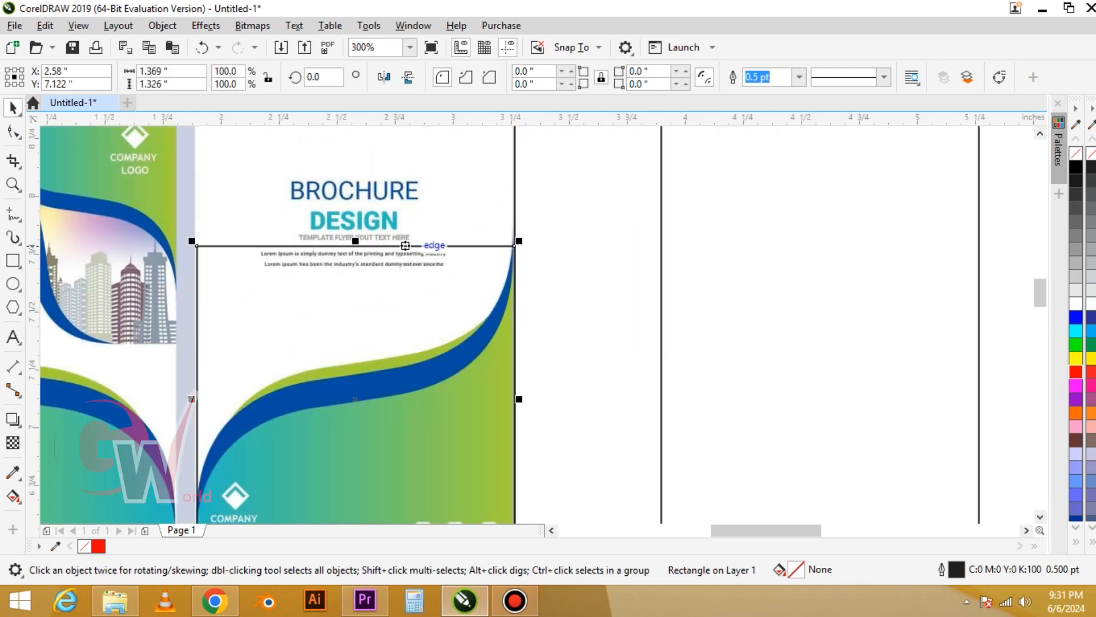
left_click_drag(355, 242, 451, 215)
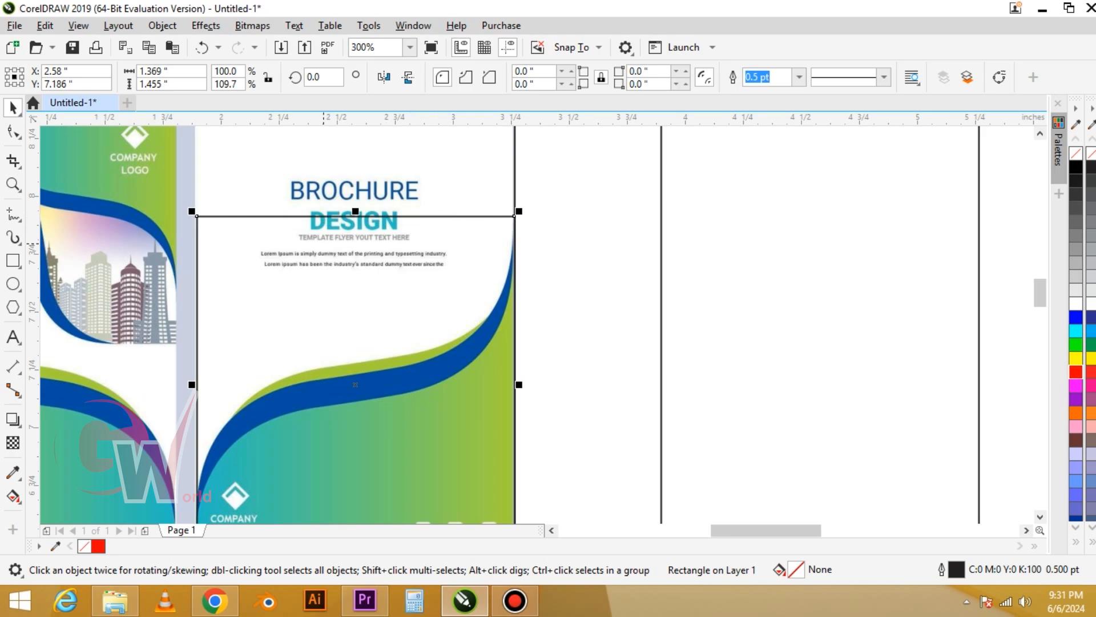
Convert the rectangle to curves and delete its upper-left corner node to leave a triangle.
right_click(324, 244)
left_click(366, 140)
key("F10")
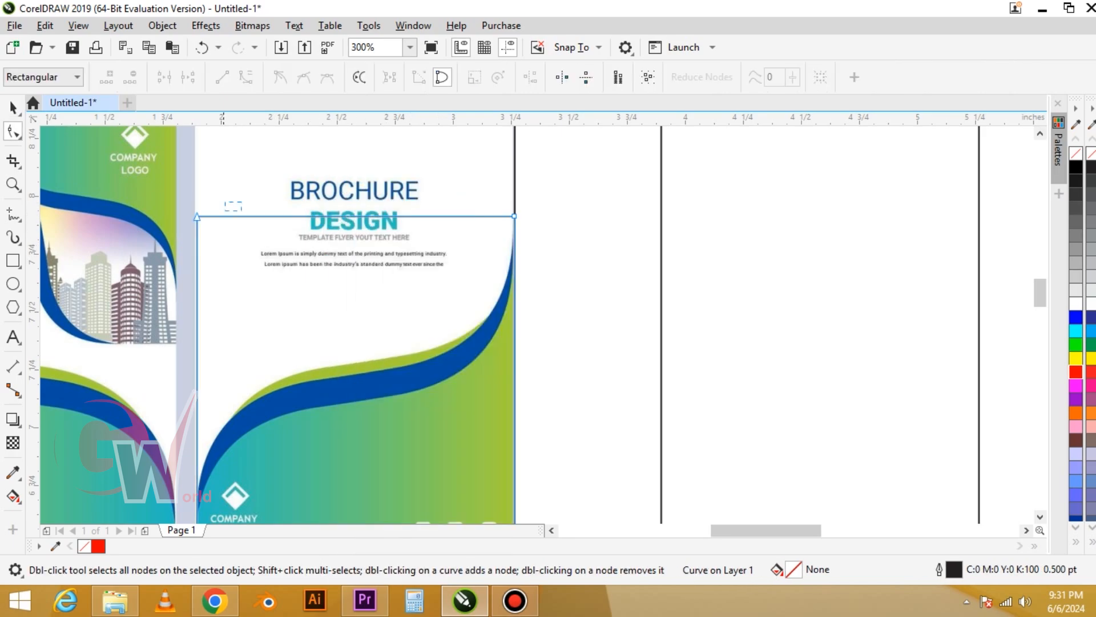
left_click_drag(228, 204, 185, 246)
key("Delete")
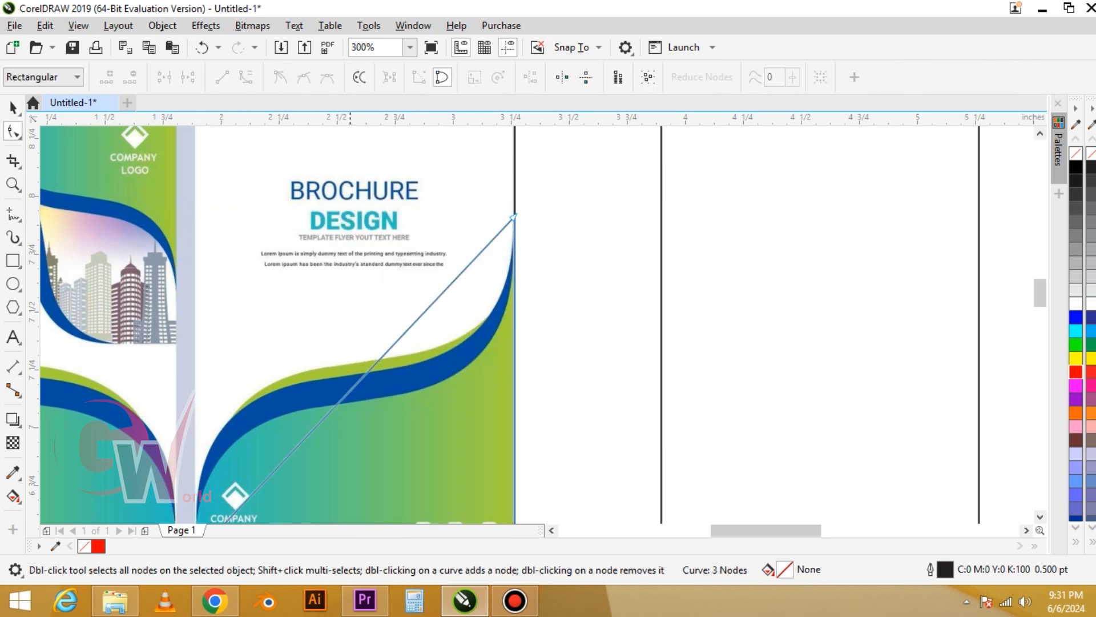
Convert the triangle's diagonal to a curve and bend it with both handles into an S shape following the blue band.
left_click(246, 77)
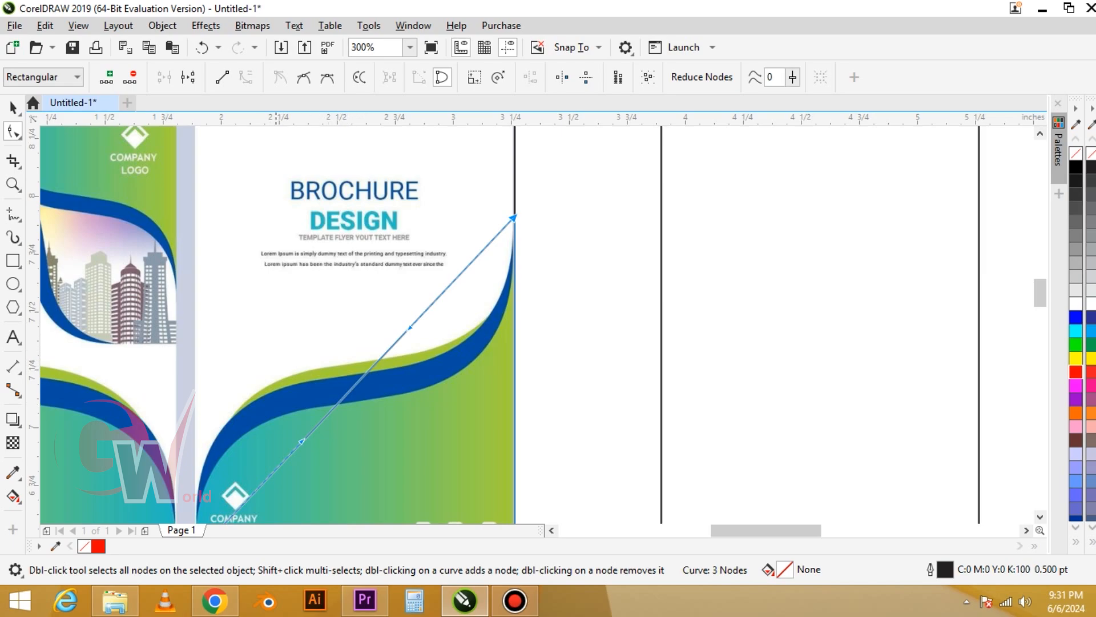
left_click_drag(276, 409, 319, 447)
key("ctrl+z")
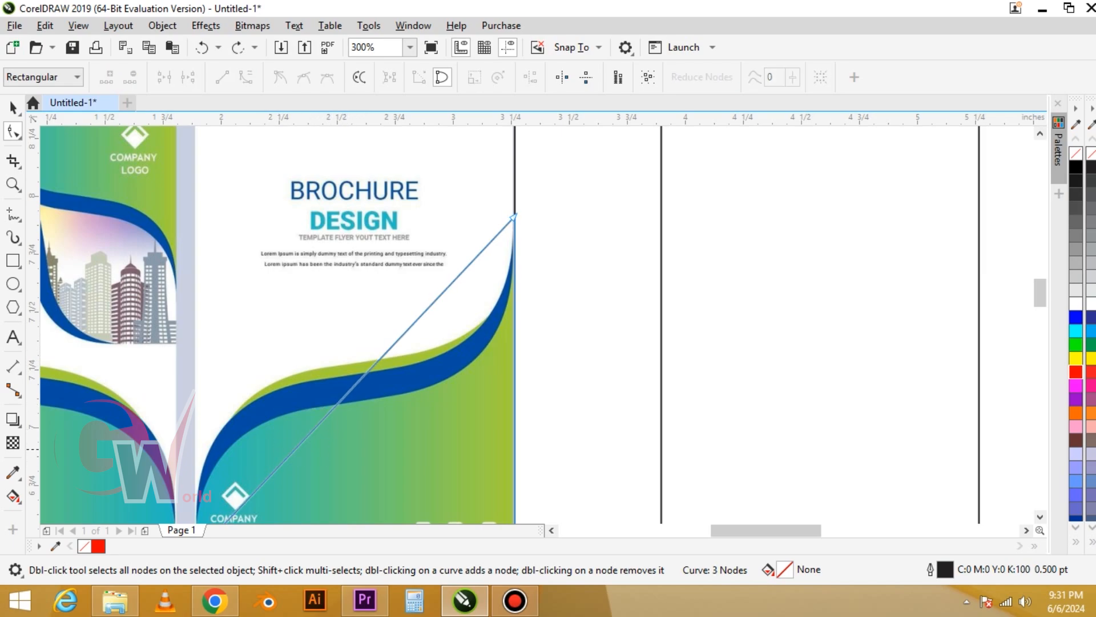
left_click_drag(466, 247, 466, 246)
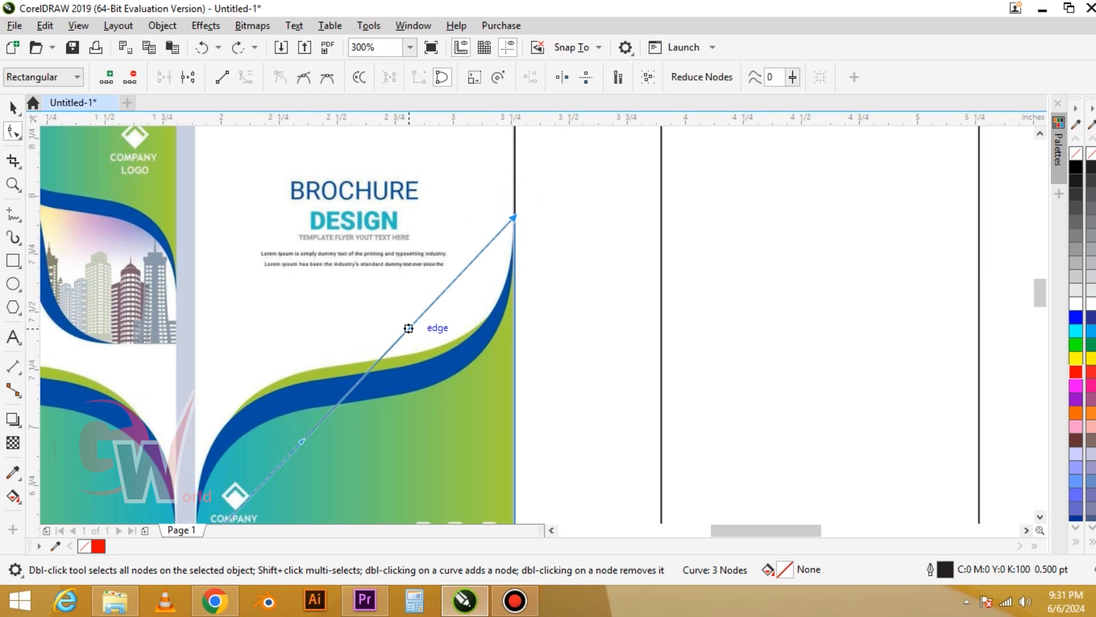
left_click_drag(408, 329, 514, 479)
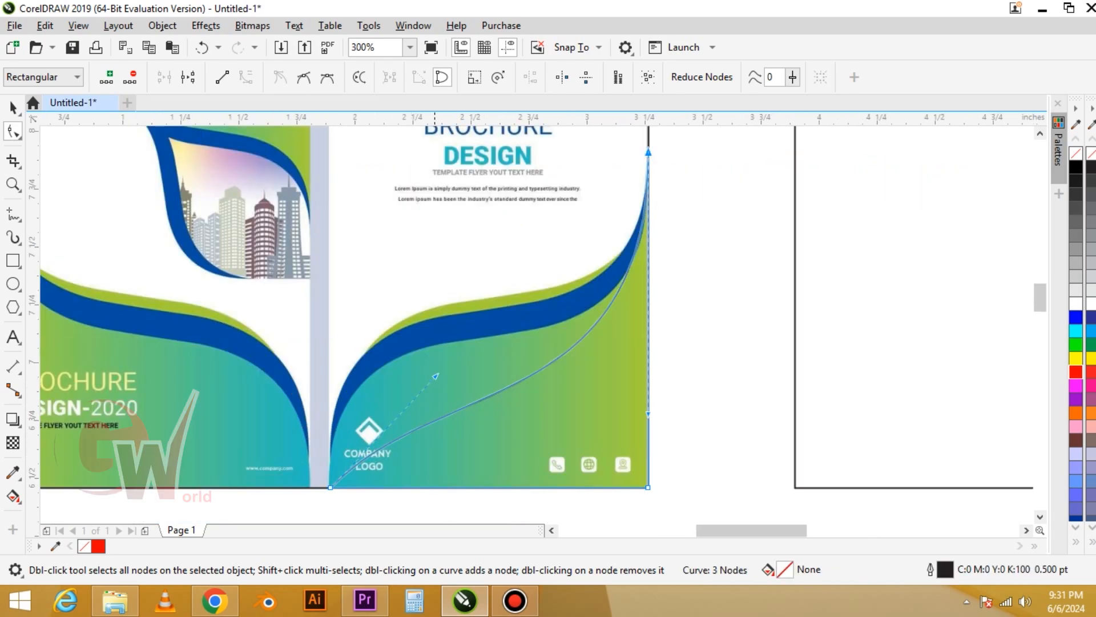
left_click_drag(436, 376, 322, 251)
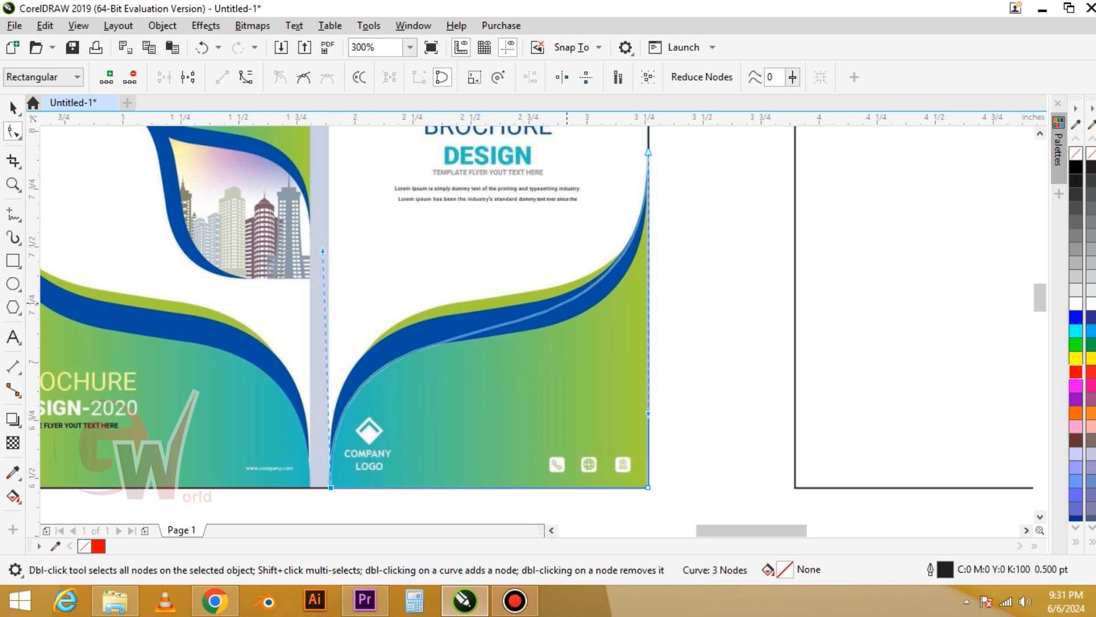
Add a node to the S-curve and adjust it with the lower-left handle to fit the blue band's lower edge.
double_click(567, 302)
left_click_drag(567, 300, 582, 310)
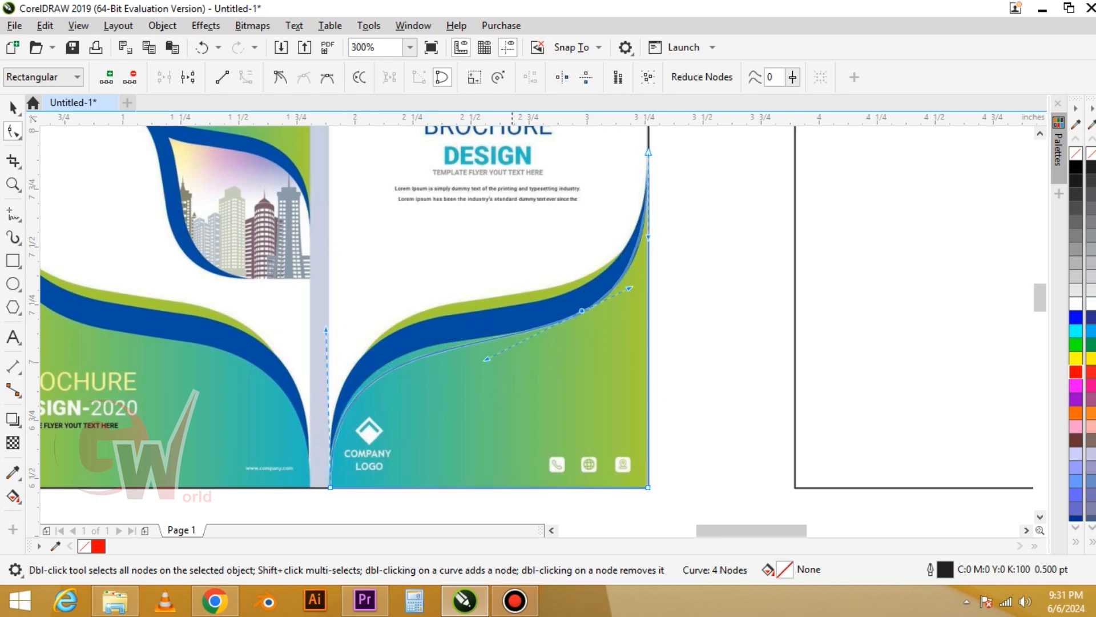
left_click_drag(326, 328, 333, 303)
key("space")
right_click(529, 330)
key("Escape")
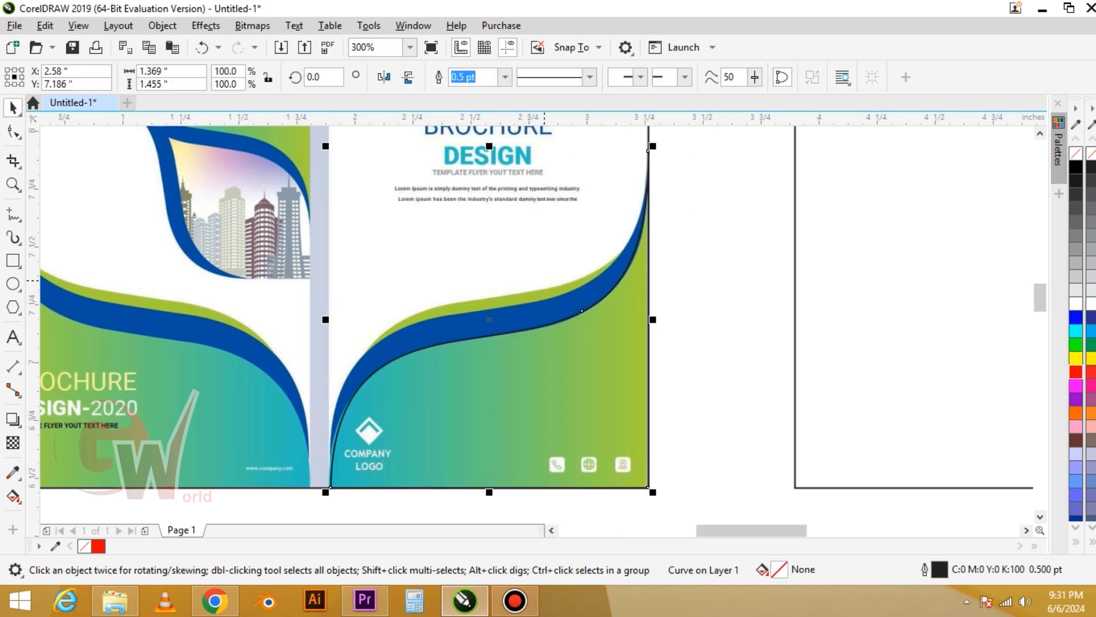
Undo the offset duplicate of the curved shape and set the duplicate distance to 0 in both directions.
left_click(45, 26)
left_click(103, 214)
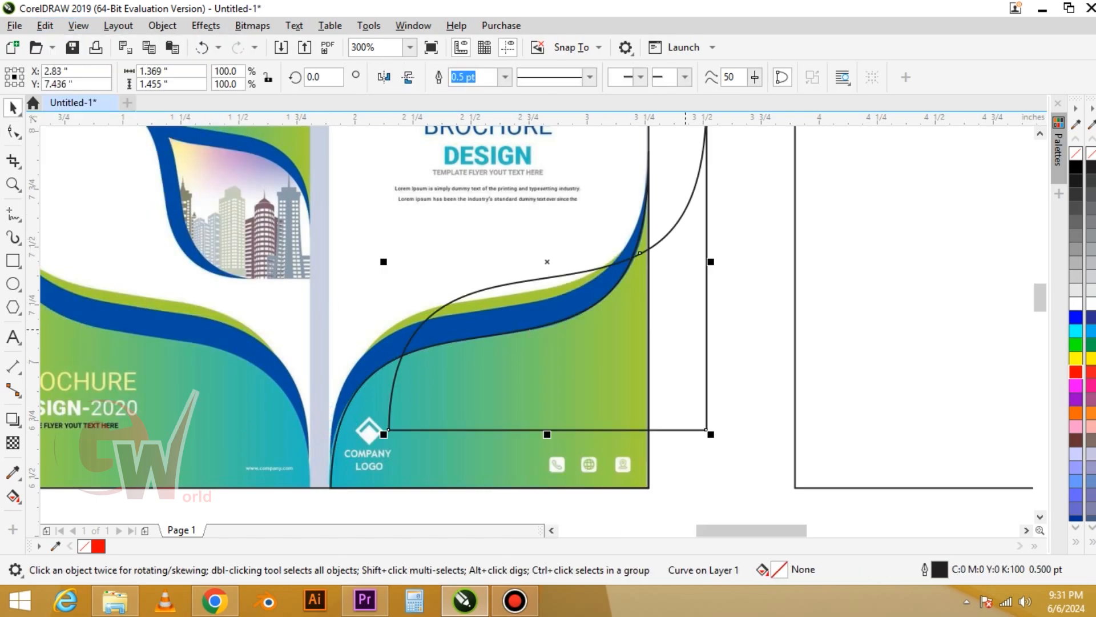
key("ctrl+z")
key("Escape")
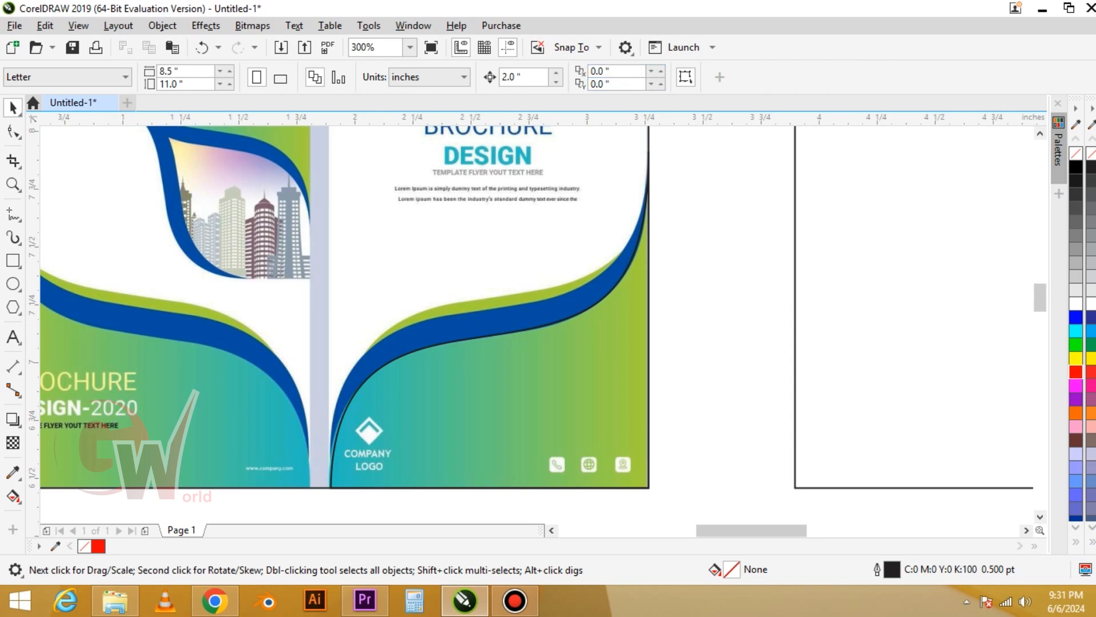
Duplicate the curved shape in place.
left_click(529, 330)
left_click(44, 26)
left_click(114, 216)
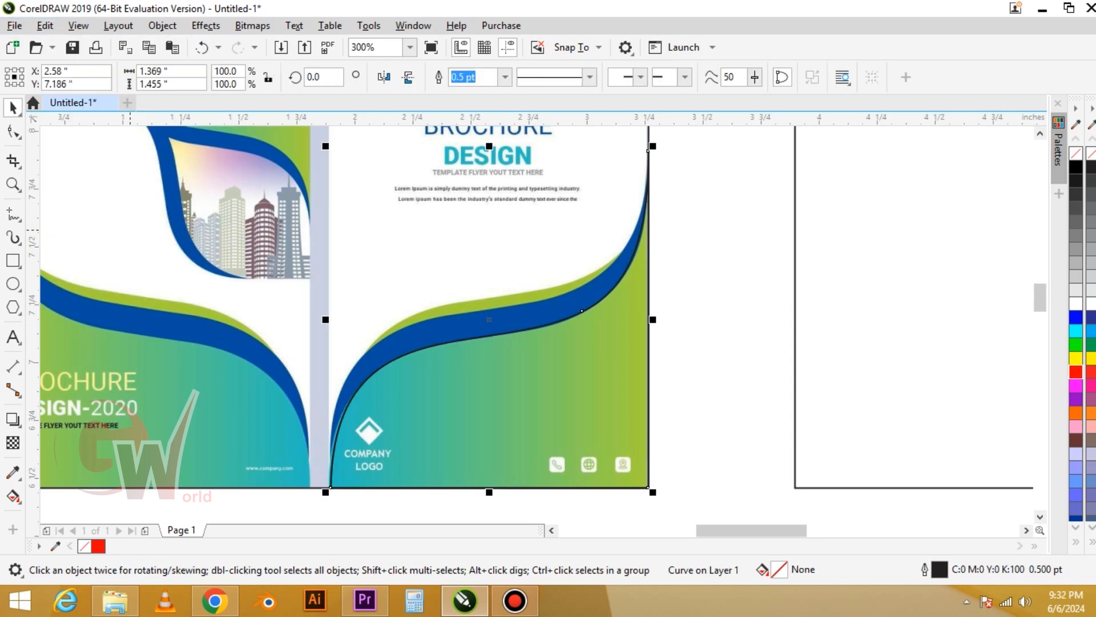
Move the duplicate's middle curve node and its handles up toward the upper edge of the blue band.
key("F10")
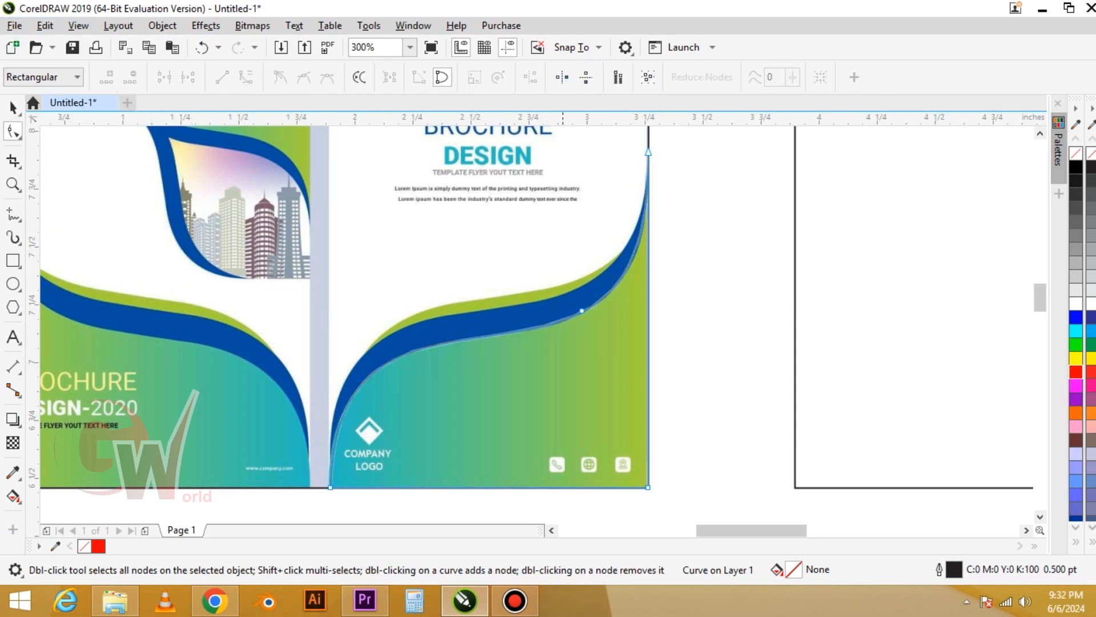
left_click_drag(582, 310, 556, 304)
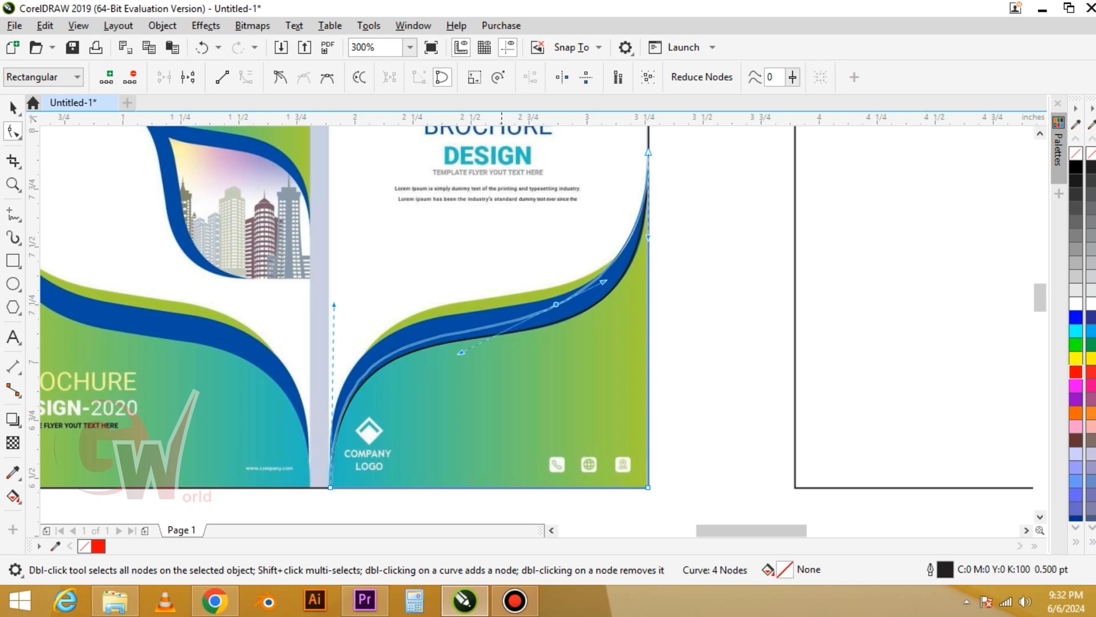
left_click_drag(334, 304, 321, 278)
scroll(546, 312, "up", 2)
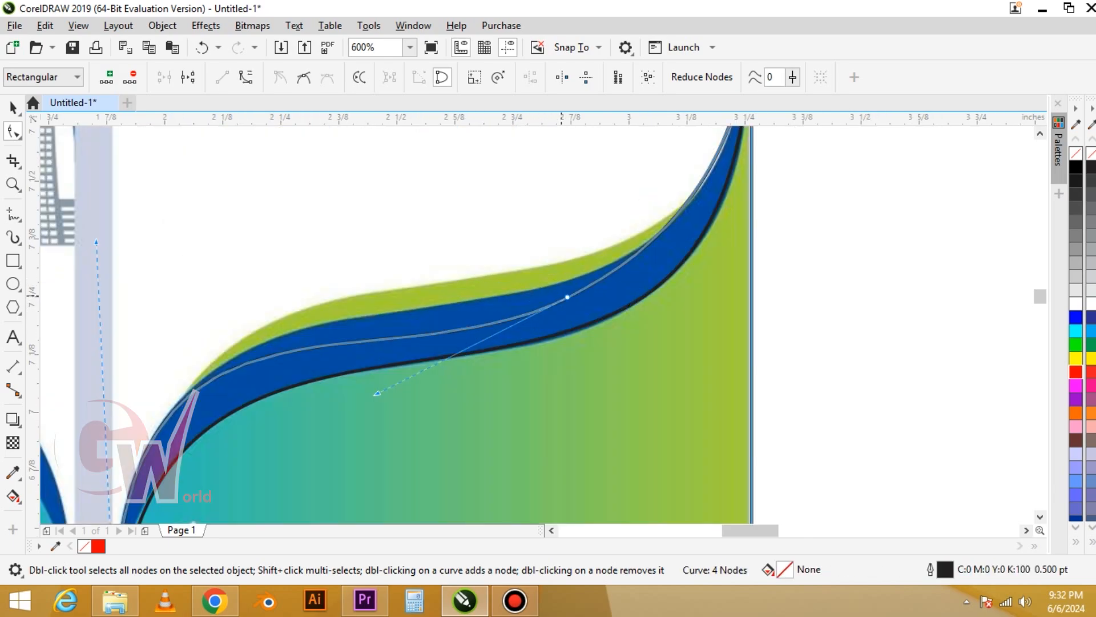
left_click_drag(567, 296, 474, 300)
left_click_drag(568, 251, 685, 267)
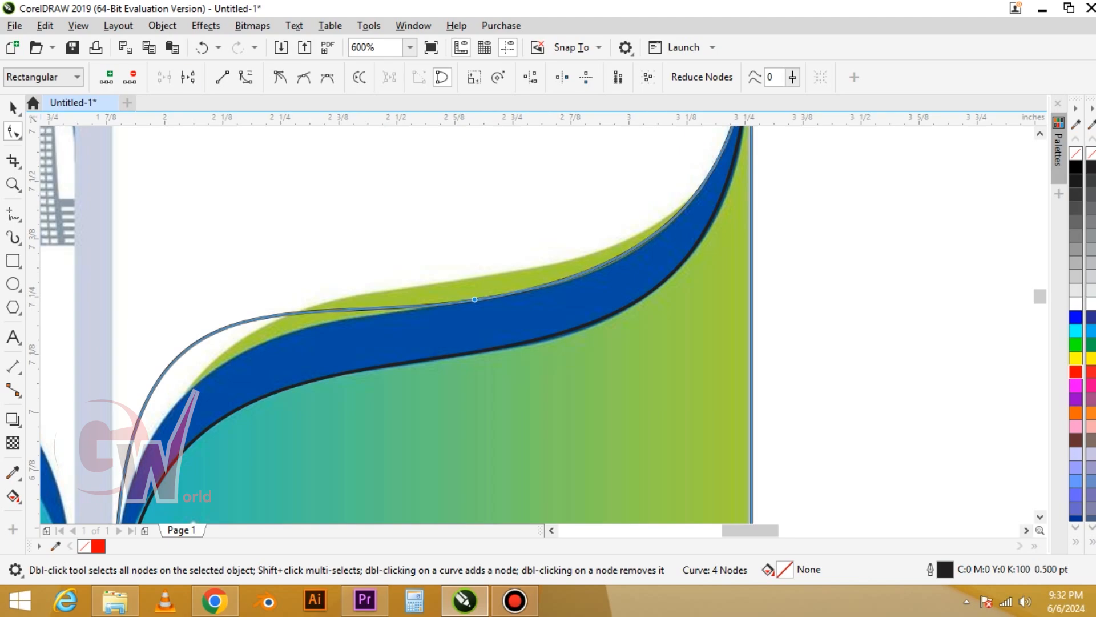
Make the duplicate's middle node a cusp and adjust the lower-left handle so the curve follows the blue band's upper edge.
left_click(279, 77)
left_click_drag(453, 314, 454, 315)
scroll(452, 267, "down", 1)
scroll(335, 328, "up", 1)
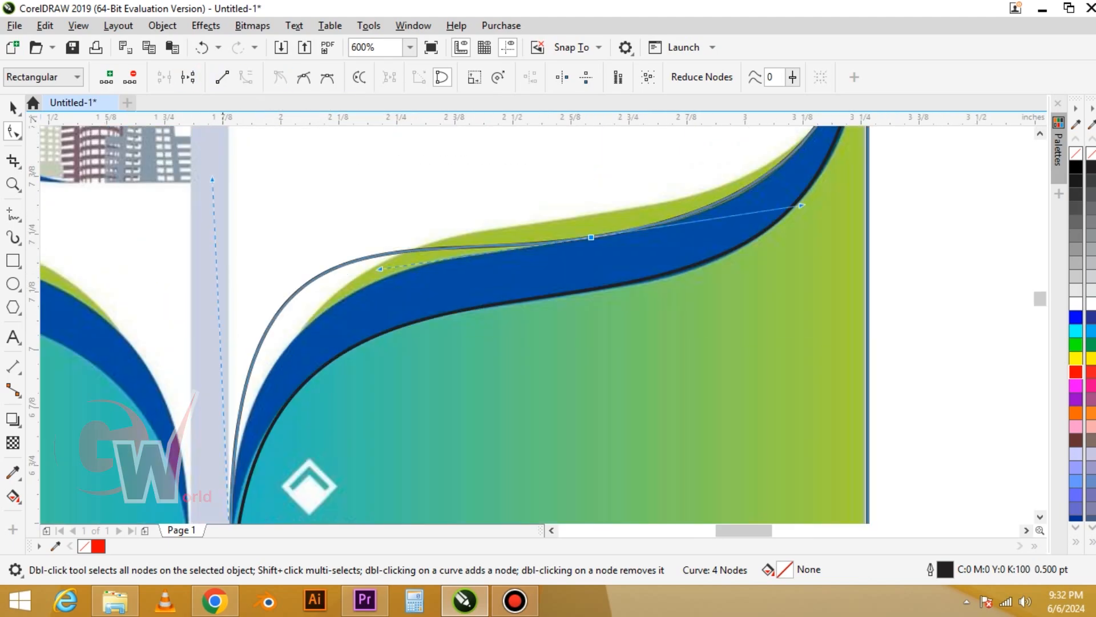
left_click_drag(213, 179, 216, 279)
scroll(271, 231, "down", 1)
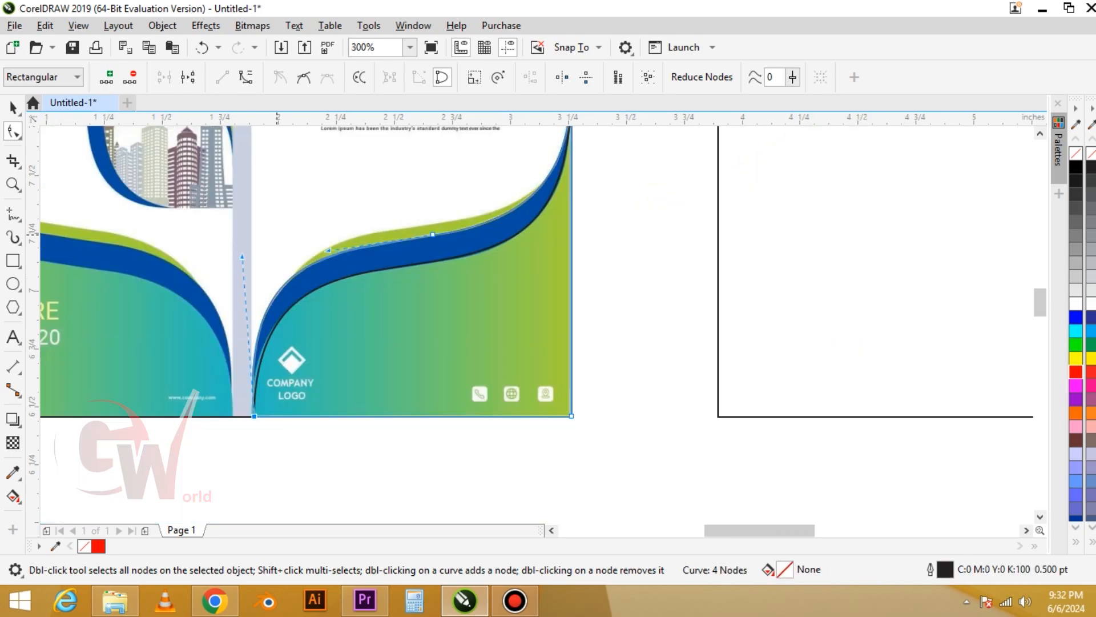
Duplicate the shape that follows the blue band's upper edge in place.
key("space")
scroll(430, 298, "down", 1)
scroll(411, 274, "up", 1)
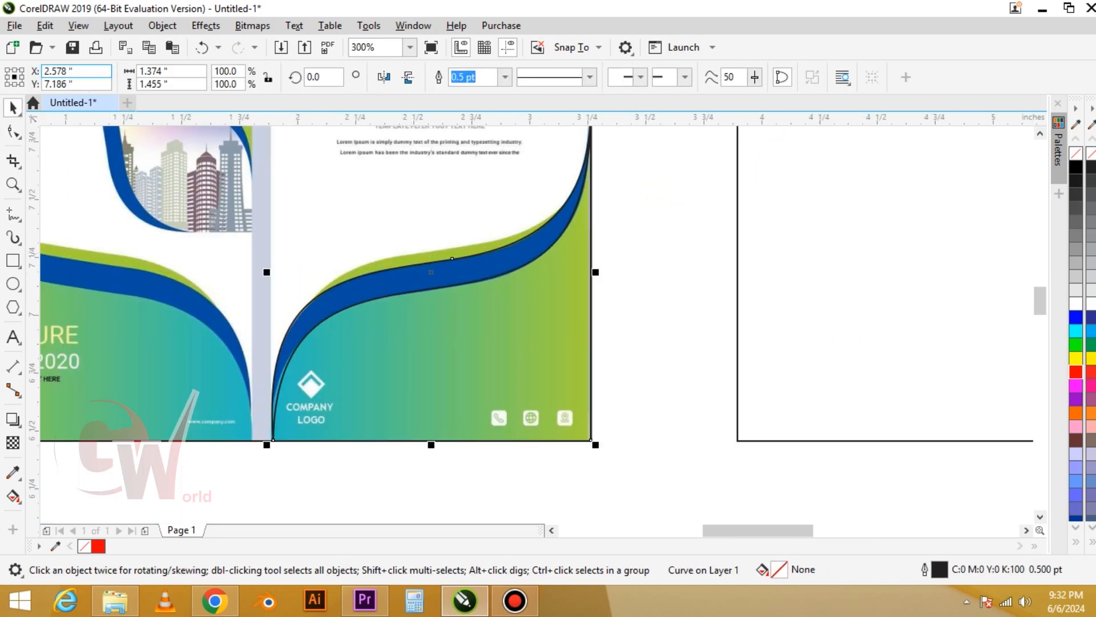
left_click(44, 25)
left_click(76, 216)
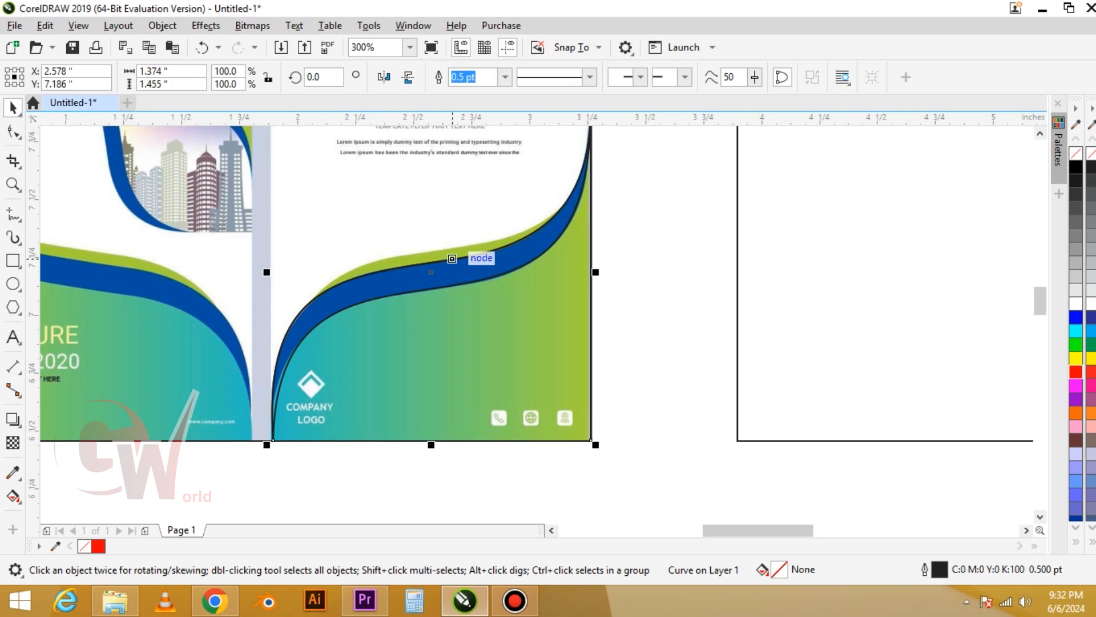
Reshape the newest copy's curve with its middle node and handles to follow the upper edge of the green stripe.
key("space")
scroll(451, 256, "up", 2)
left_click_drag(465, 265, 436, 222)
scroll(436, 221, "down", 1)
left_click_drag(632, 223, 665, 230)
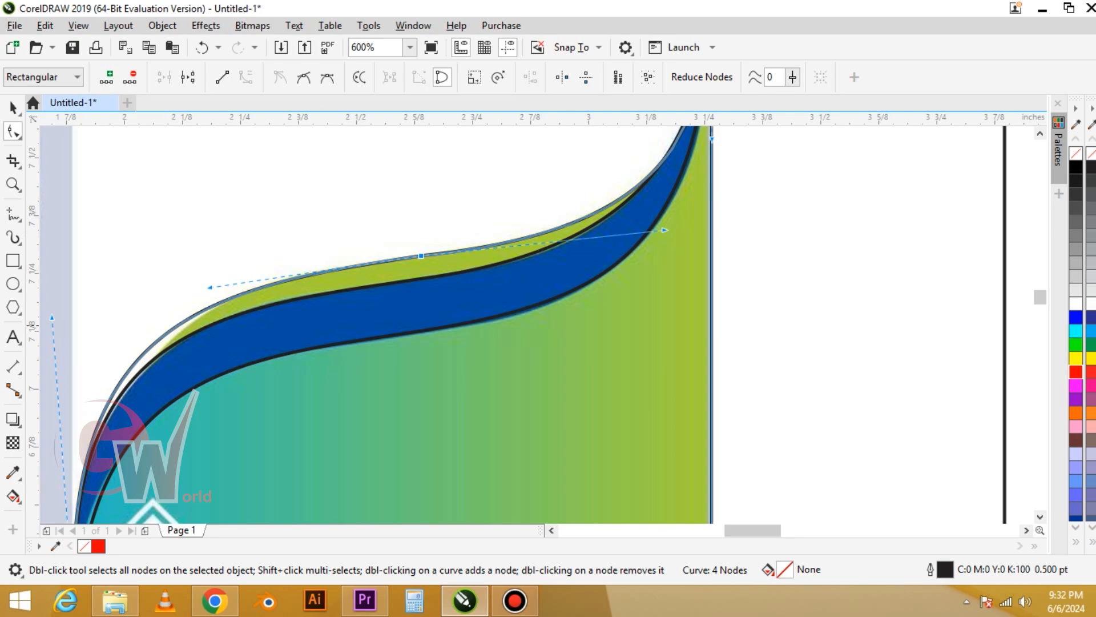
scroll(279, 275, "down", 1)
scroll(175, 413, "up", 1)
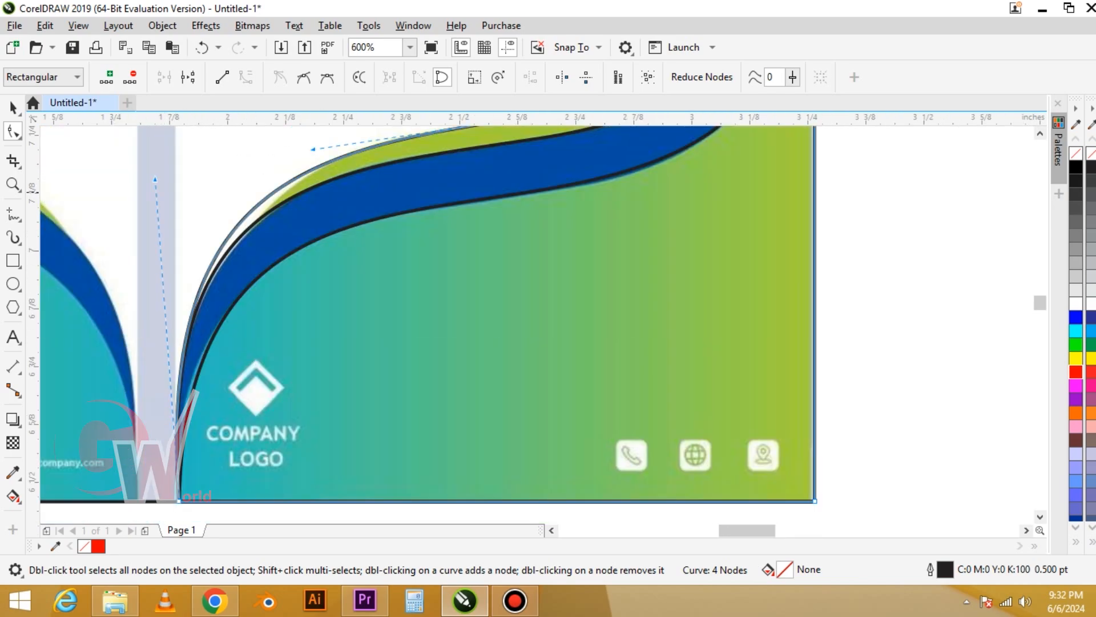
left_click_drag(156, 179, 173, 191)
scroll(359, 317, "down", 1)
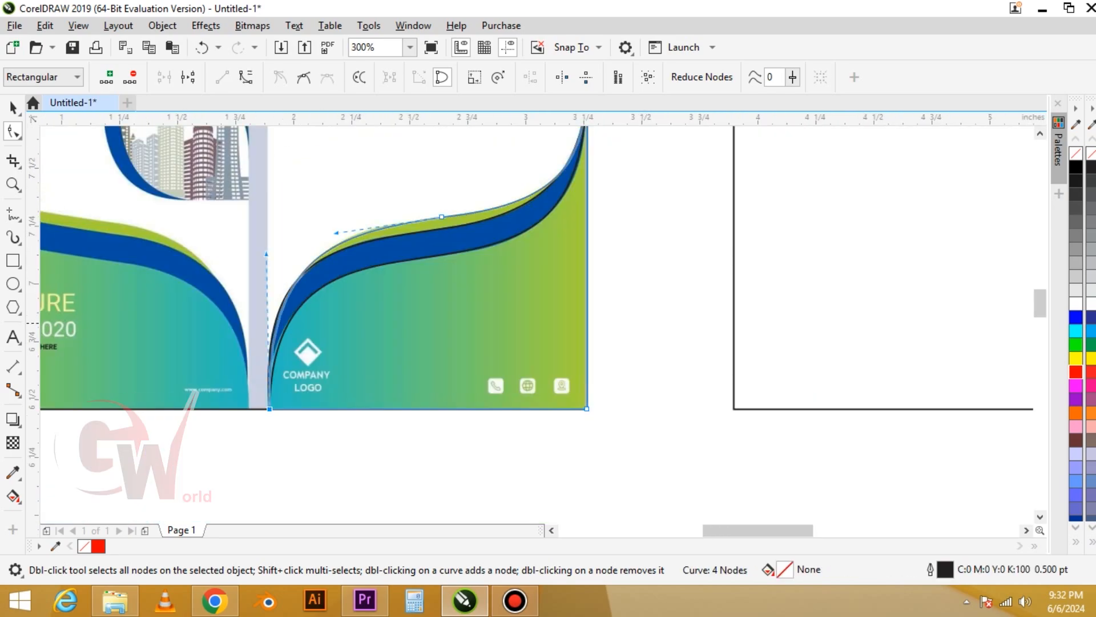
Move the green-stripe shape 2 in right onto the blank panel and fill it with the green sampled from the reference stripe.
key("space")
scroll(437, 326, "down", 2)
scroll(458, 336, "up", 1)
key("Right")
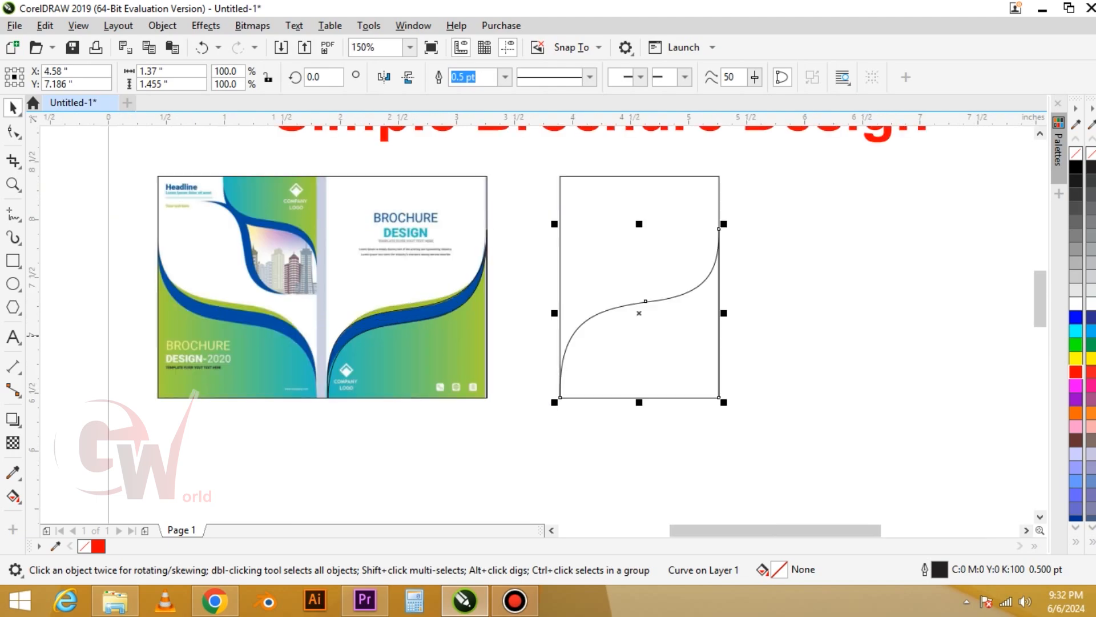
left_click(13, 473)
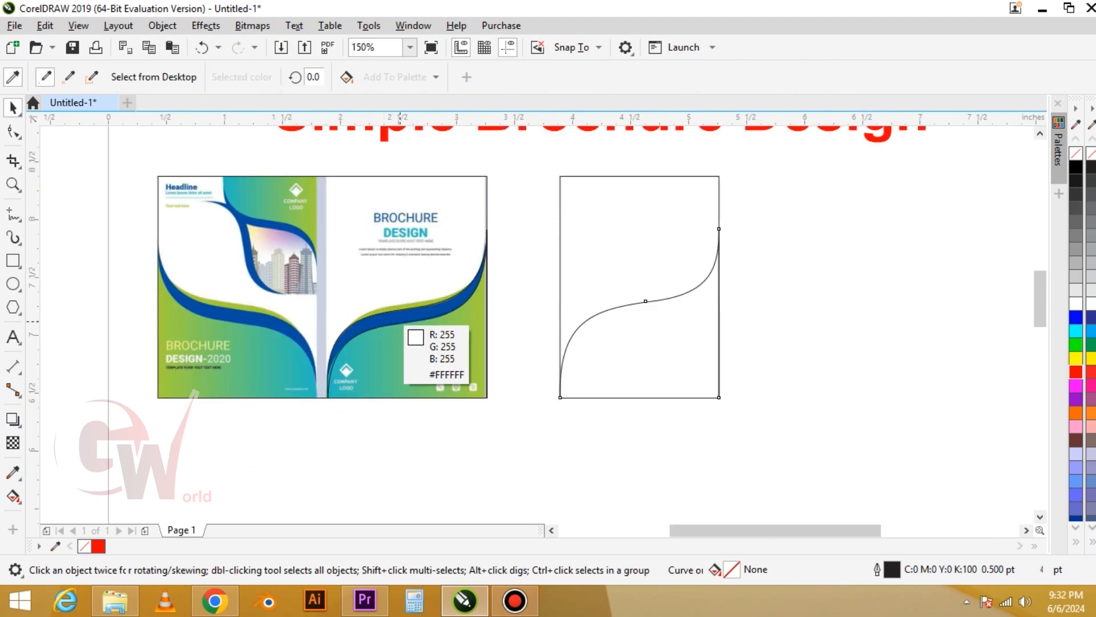
left_click(391, 307)
left_click(622, 347)
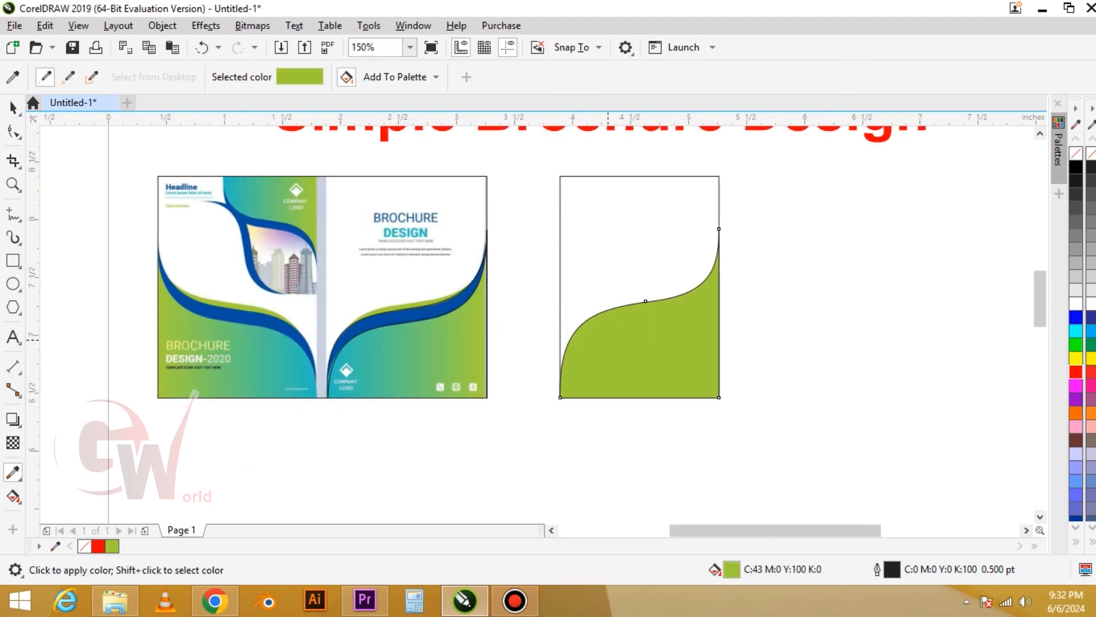
Move the blue-band shape 2 in right onto the panel and fill it with the blue sampled from the reference band.
key("space")
left_click(417, 307)
key("Right")
key("space")
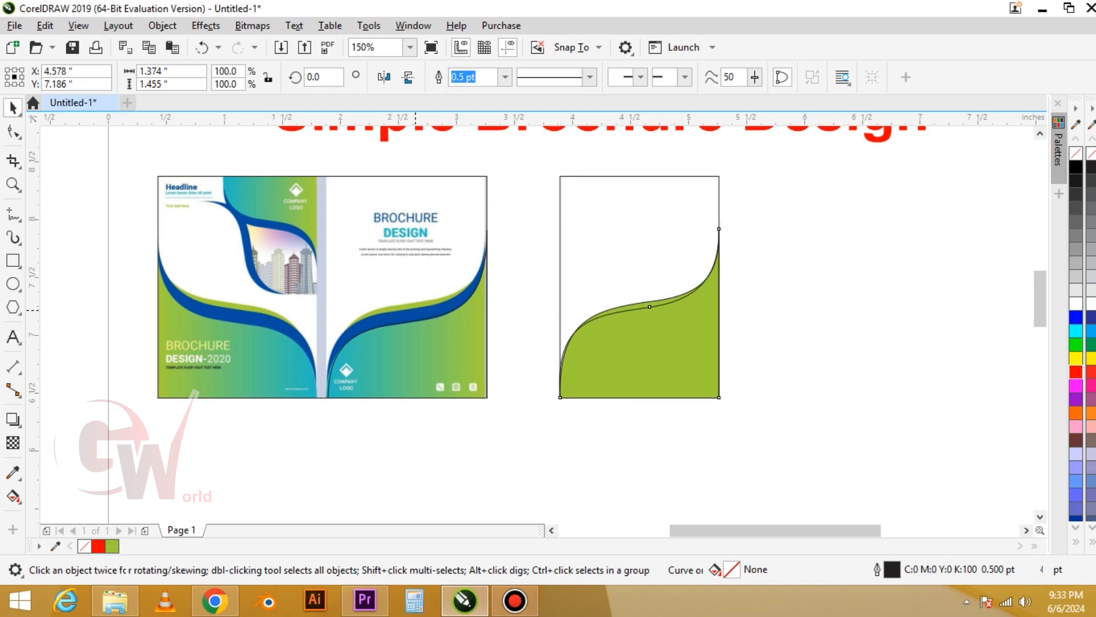
left_click(386, 317)
left_click(613, 362)
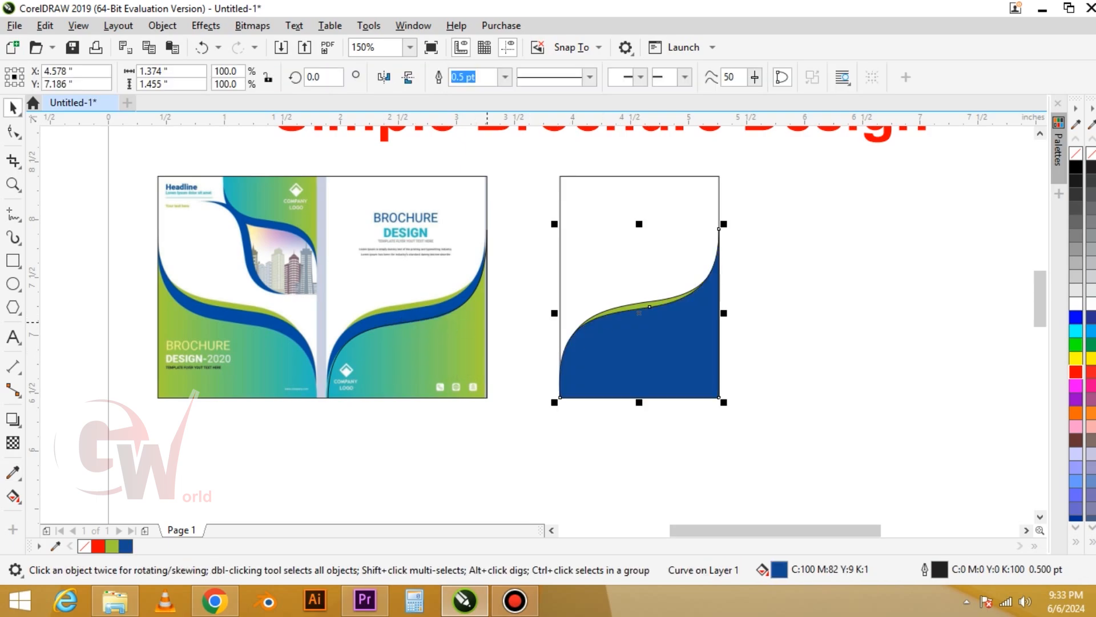
Fill the lowest curved shape of the panel with the green sampled from the reference stripe.
key("space")
scroll(508, 364, "up", 2)
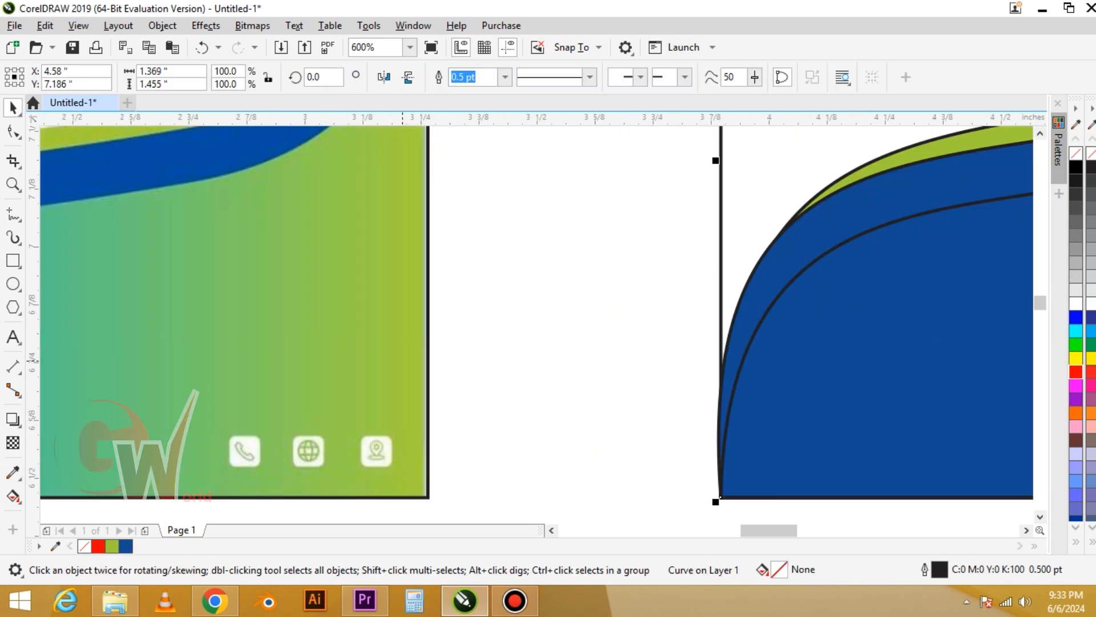
scroll(366, 350, "down", 1)
key("space")
left_click(231, 240)
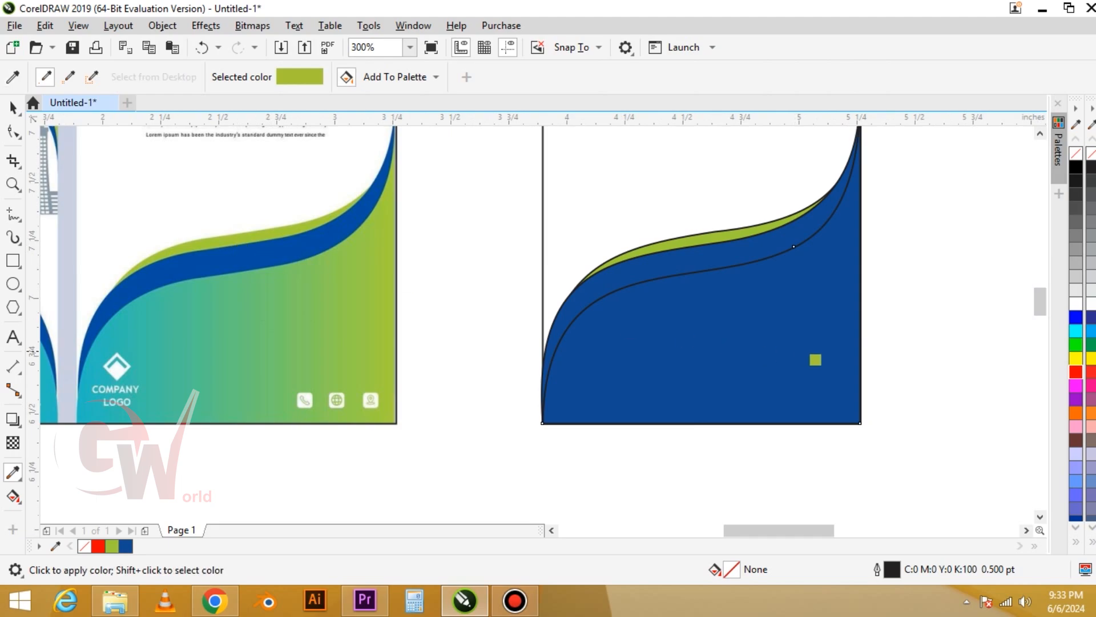
left_click(815, 360)
Apply a horizontal fountain fill to the lowest shape, green at its right edge to teal slightly beyond its left edge.
left_click_drag(860, 311, 542, 311)
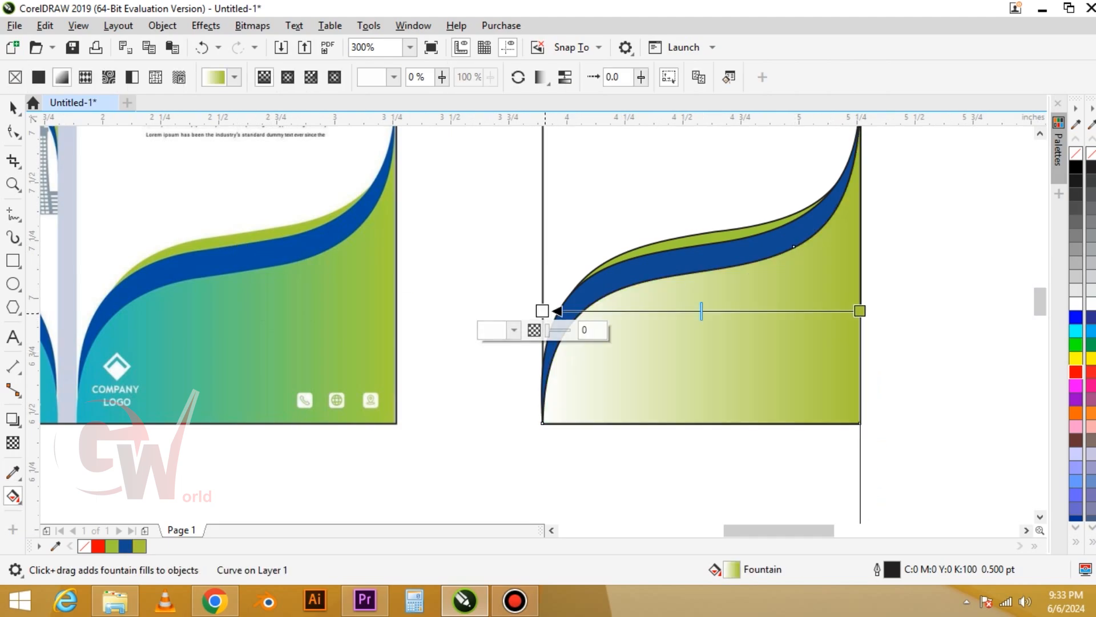
left_click(514, 331)
left_click(549, 251)
left_click_drag(555, 178, 568, 154)
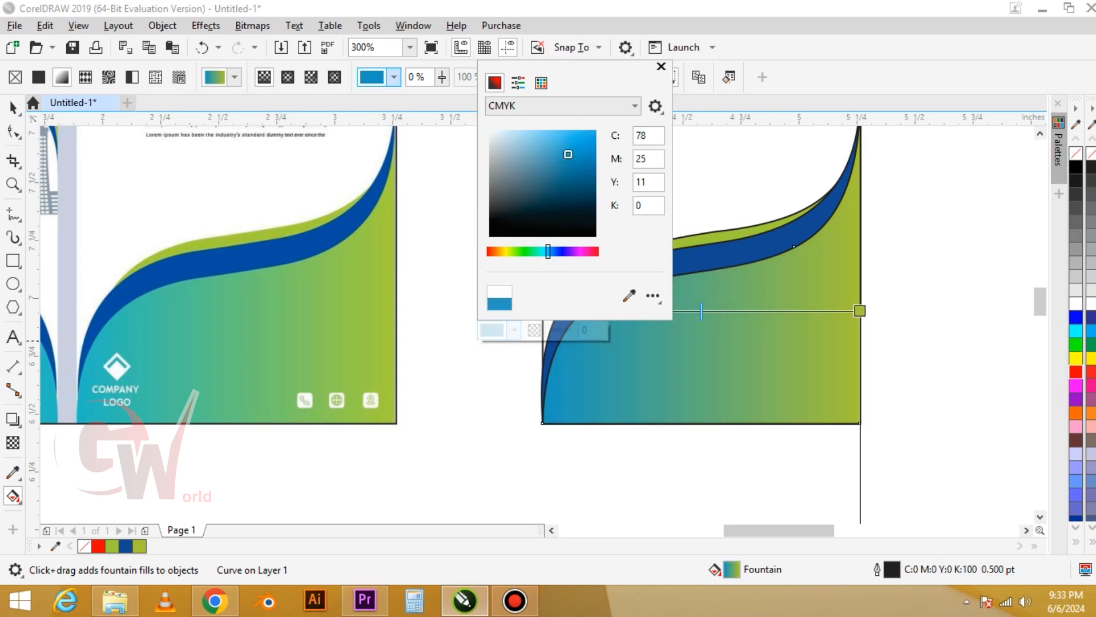
left_click(544, 251)
left_click(544, 311)
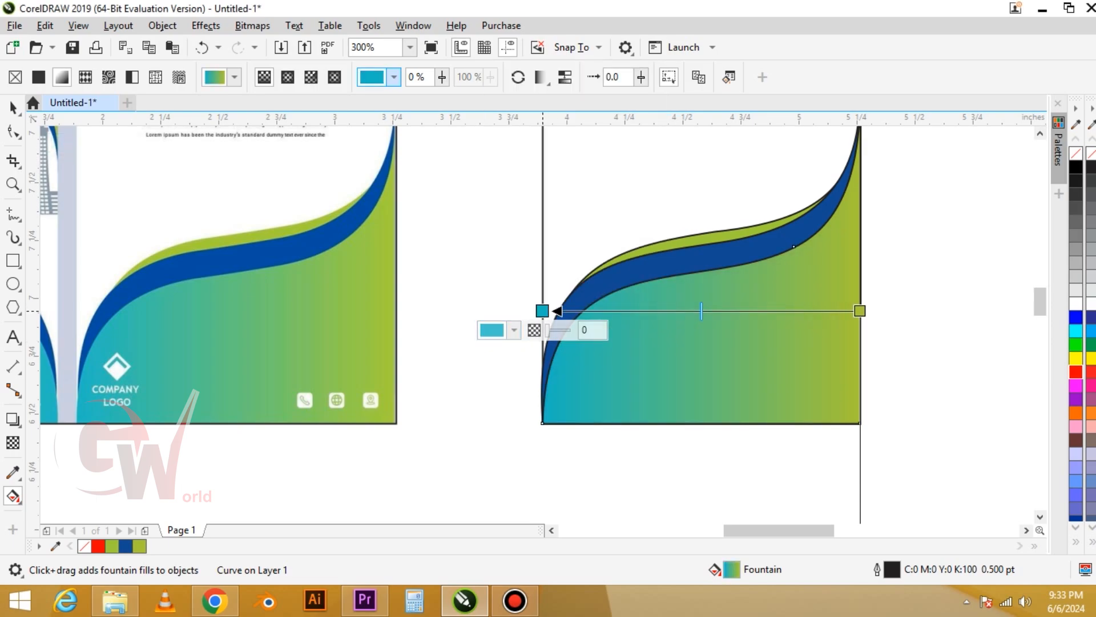
left_click_drag(544, 311, 487, 317)
Remove the outlines from the gradient shape, the blue band and the green stripe together.
key("space")
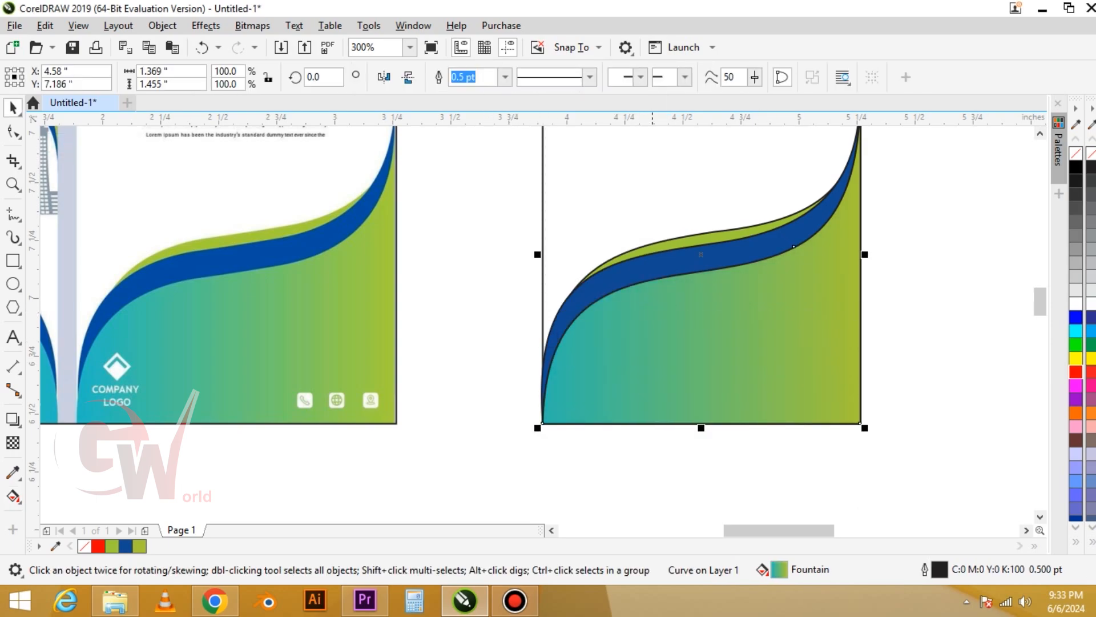
left_click(706, 257, "shift")
left_click(711, 237, "shift")
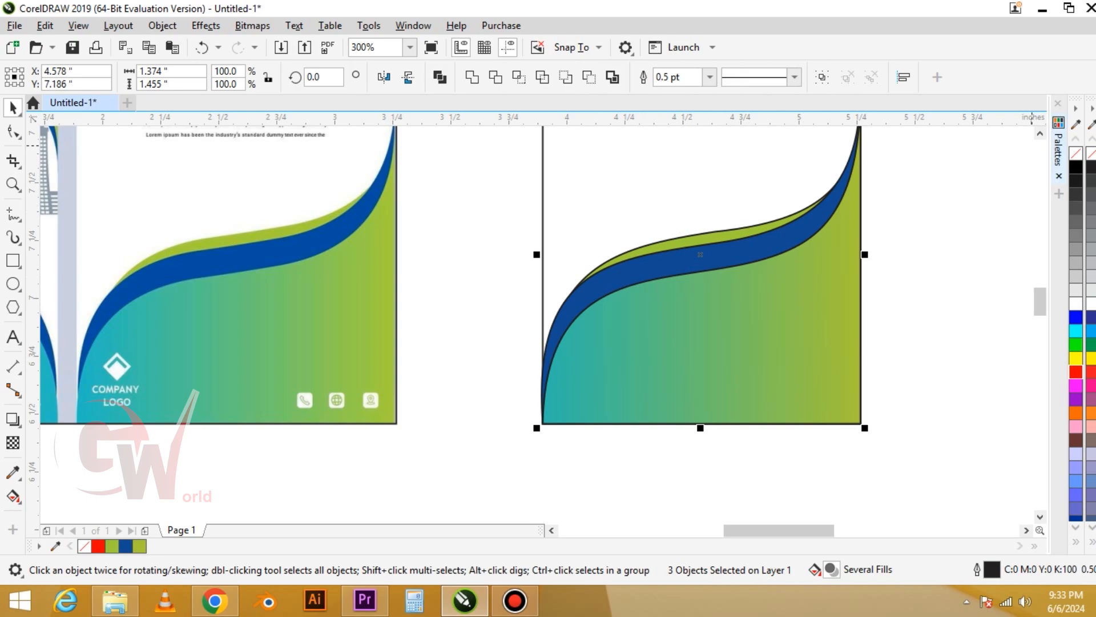
right_click(1089, 154)
PowerClip the three curved shapes inside the blank panel rectangle.
scroll(648, 412, "down", 2)
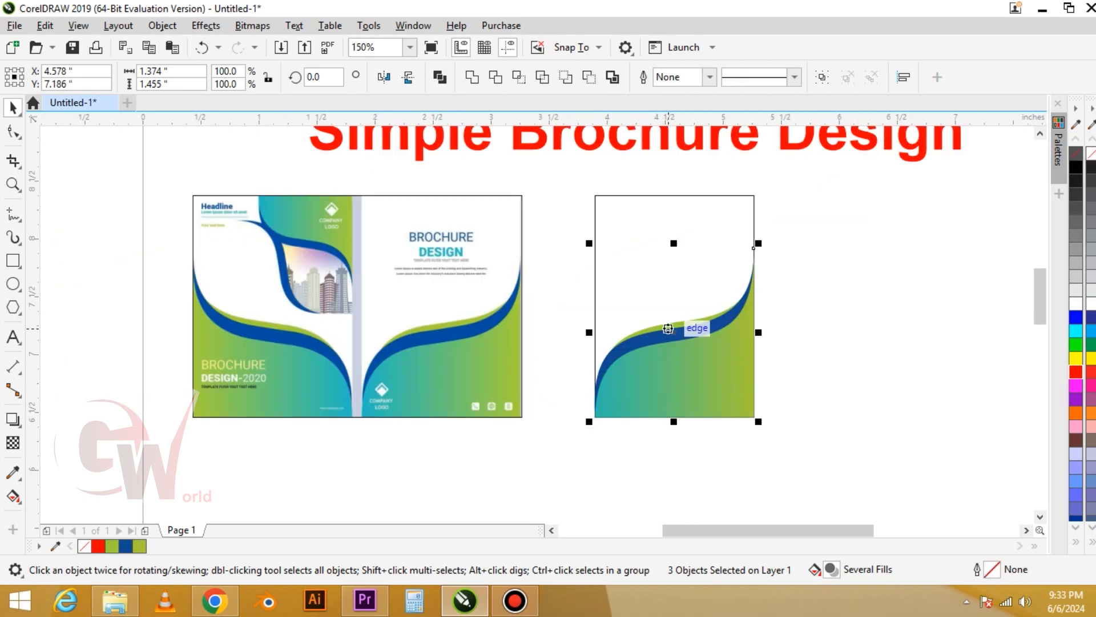
right_click(684, 385)
left_click(750, 344)
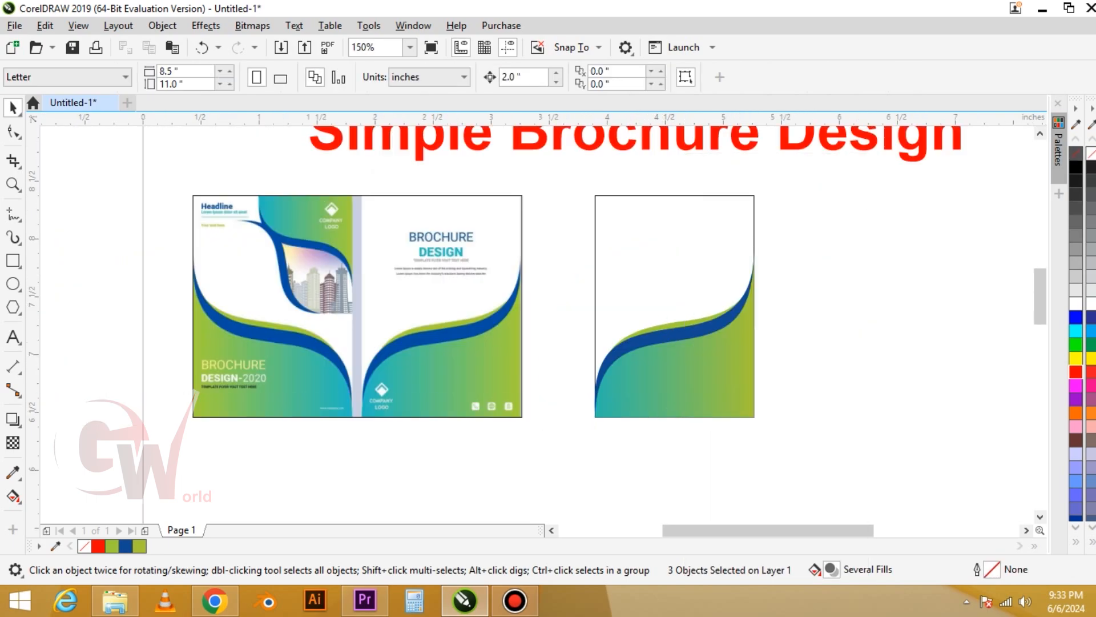
Add the artistic text "Brochure Design" in the panel's blank upper area and break it into two lines.
left_click(680, 251)
key("F8")
left_click(636, 261)
type("Brochure Design")
key("ctrl+space")
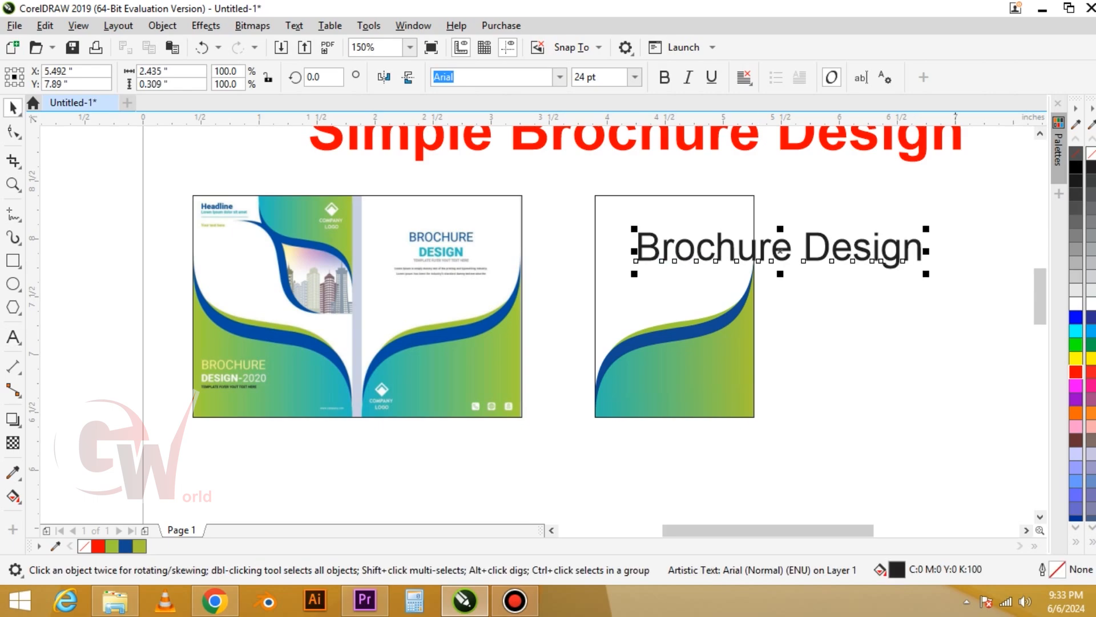
double_click(806, 261)
key("Return")
key("ctrl+space")
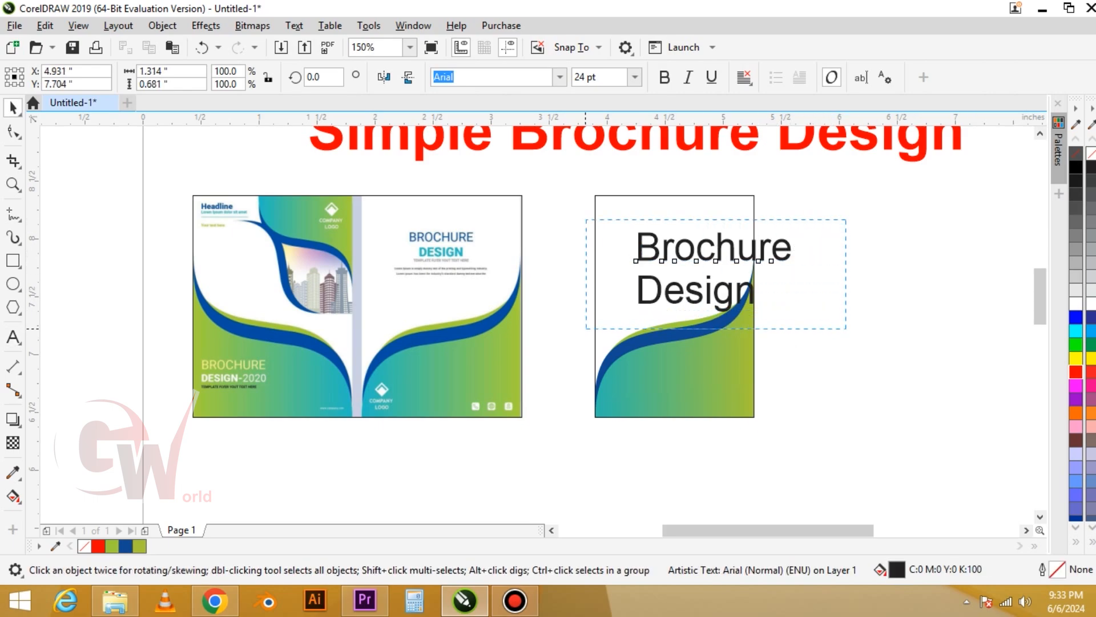
Scale the two text lines down to about 0.63 in wide and centre them horizontally on the panel.
left_click_drag(847, 328, 717, 277)
left_click(692, 292, "shift")
key("c")
left_click(692, 291, "shift")
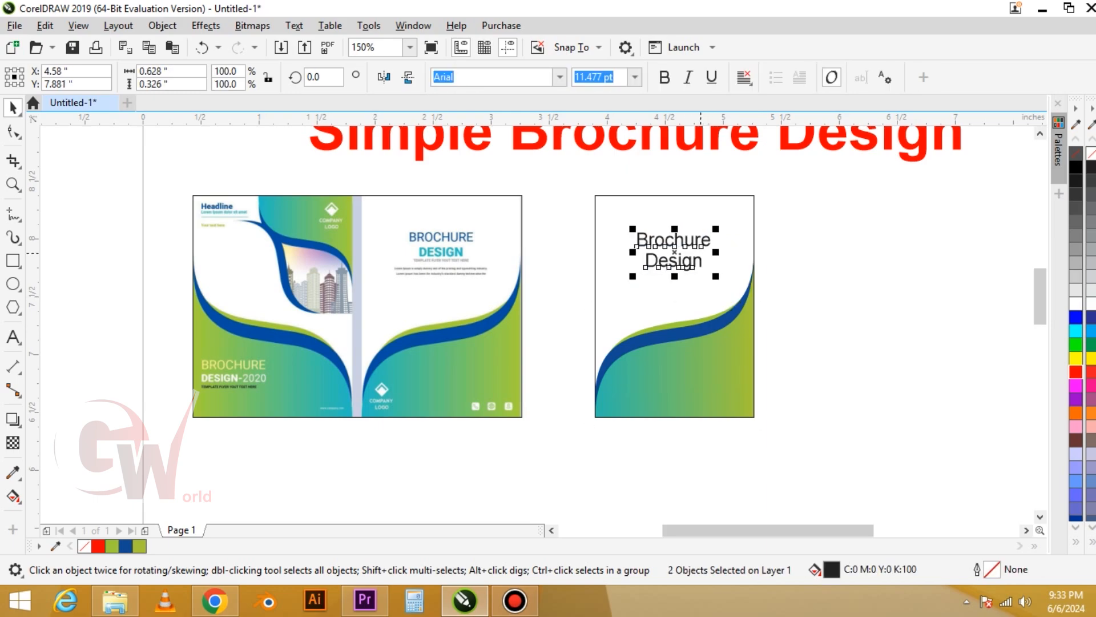
Draw a 2 pt horizontal line about 0.63 in long between the two words and convert its outline to an object.
scroll(691, 246, "up", 3)
left_click(674, 280)
key("F5")
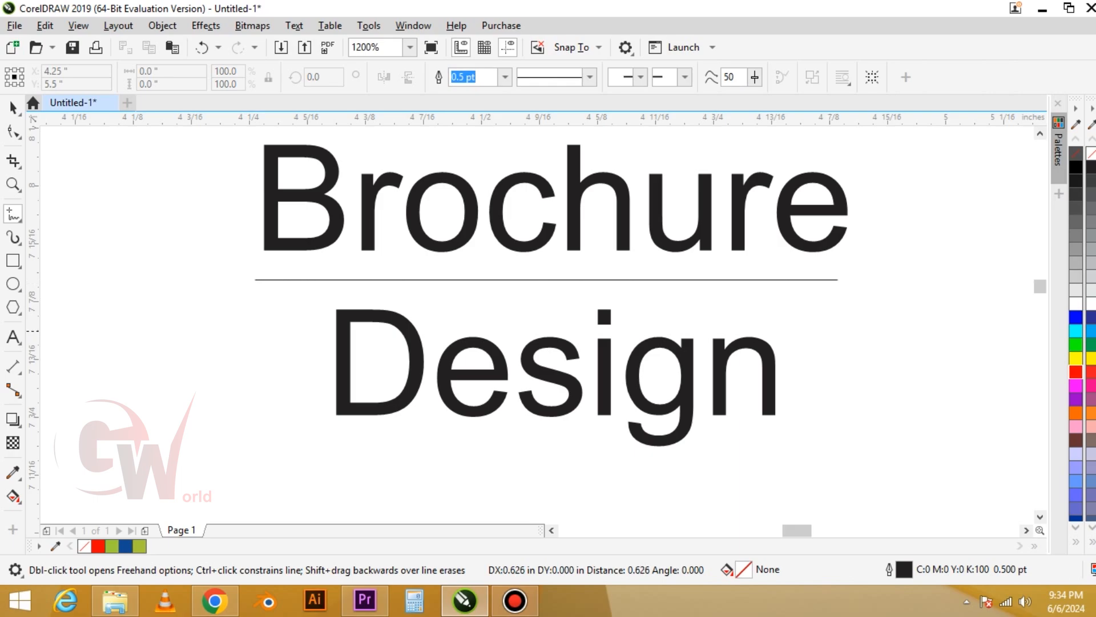
left_click(838, 280)
left_click_drag(479, 77, 409, 77)
type("2")
key("Return")
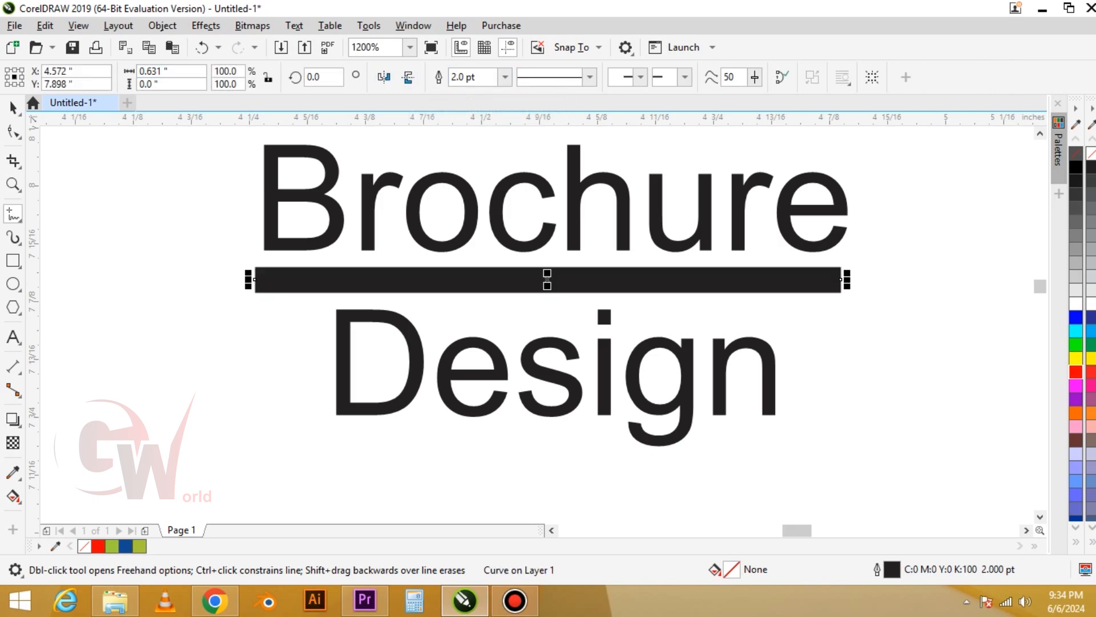
left_click(163, 26)
left_click(280, 437)
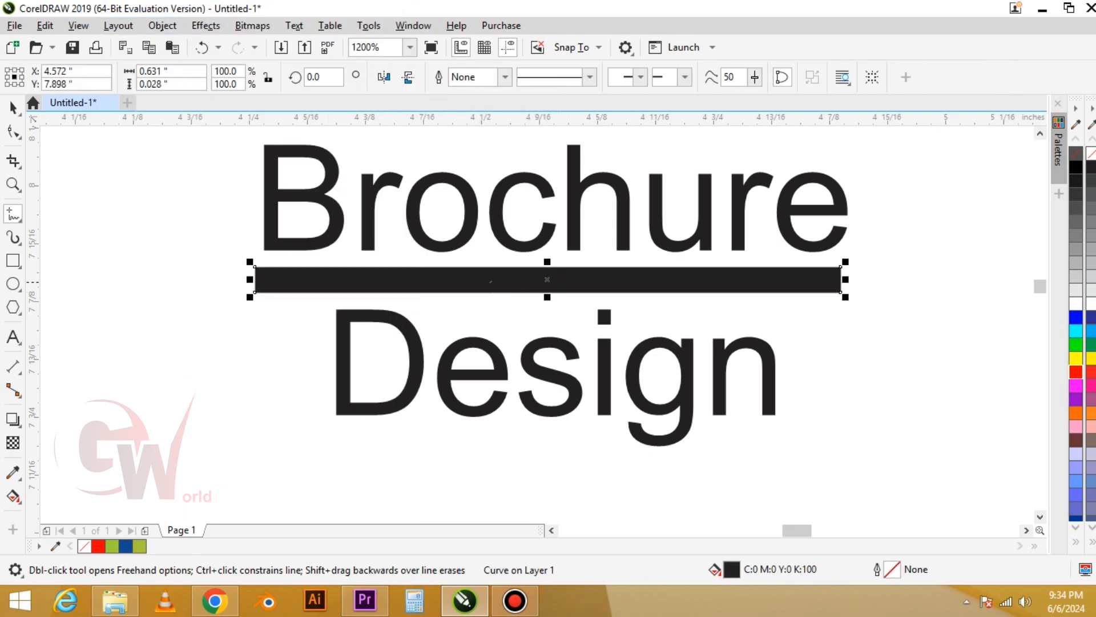
Taper the divider bar to a point at both ends by adding midpoint nodes and deleting its four corner nodes.
key("F10")
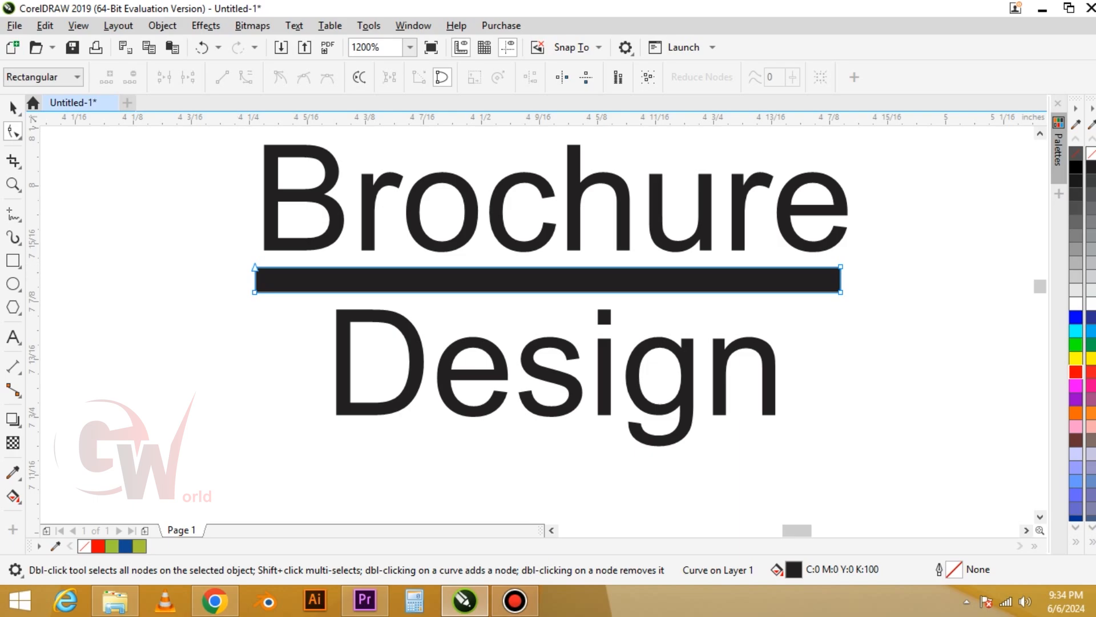
key("ctrl+a")
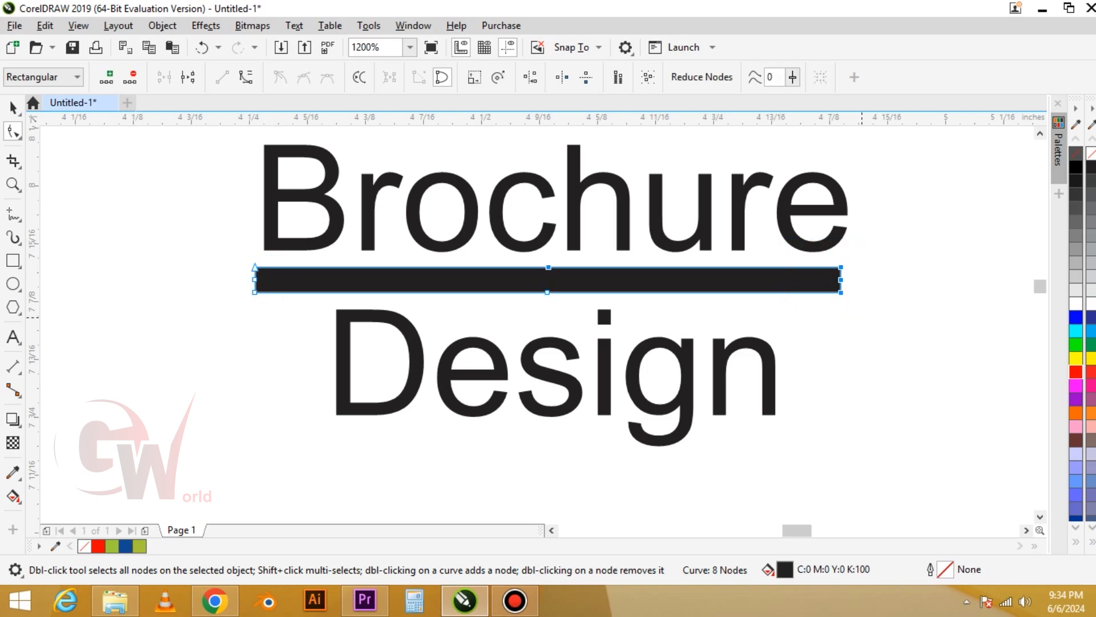
key("Delete")
left_click(840, 267)
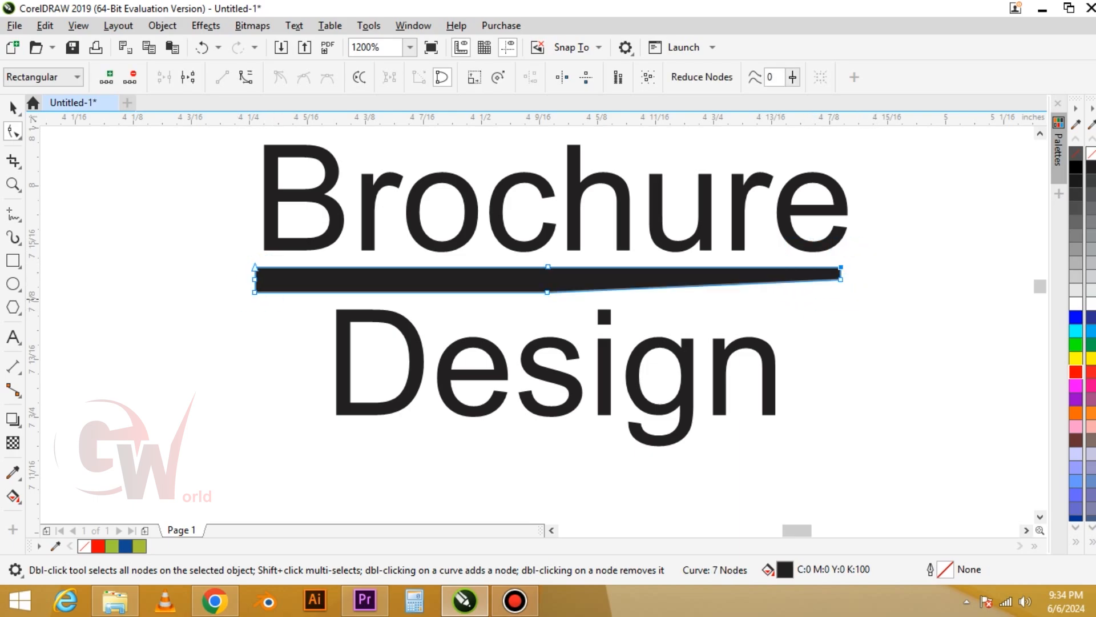
key("Delete")
left_click_drag(244, 303, 261, 283)
key("Delete")
left_click_drag(244, 246, 263, 274)
key("Delete")
scroll(394, 305, "down", 2)
key("space")
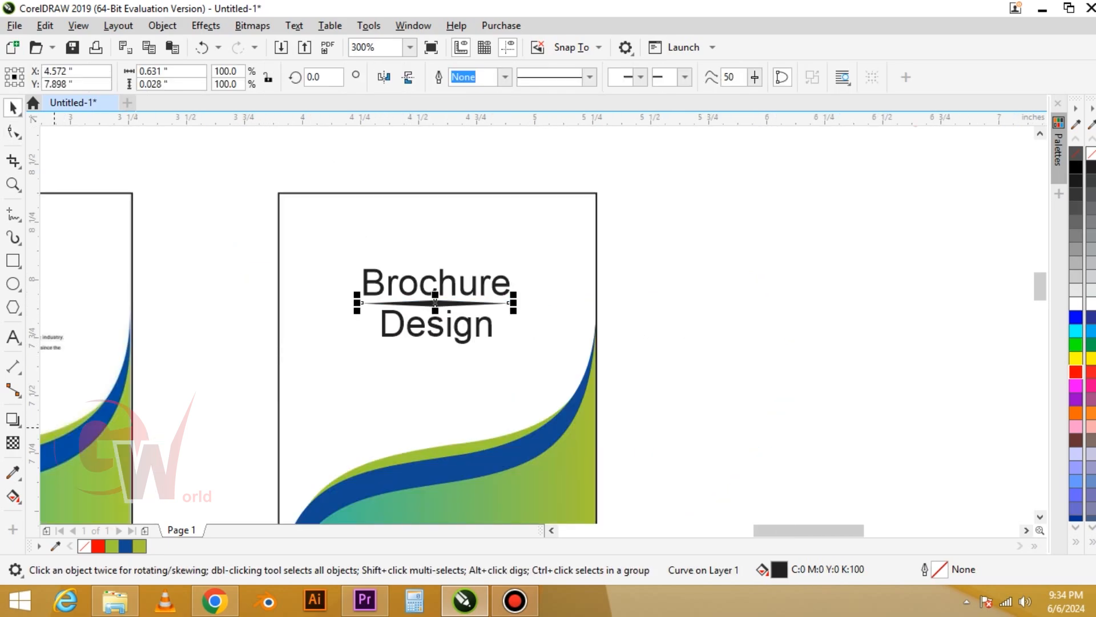
Fill the tapered divider and the word "Brochure" with the blue sampled from the band.
left_click(13, 473)
left_click(497, 464)
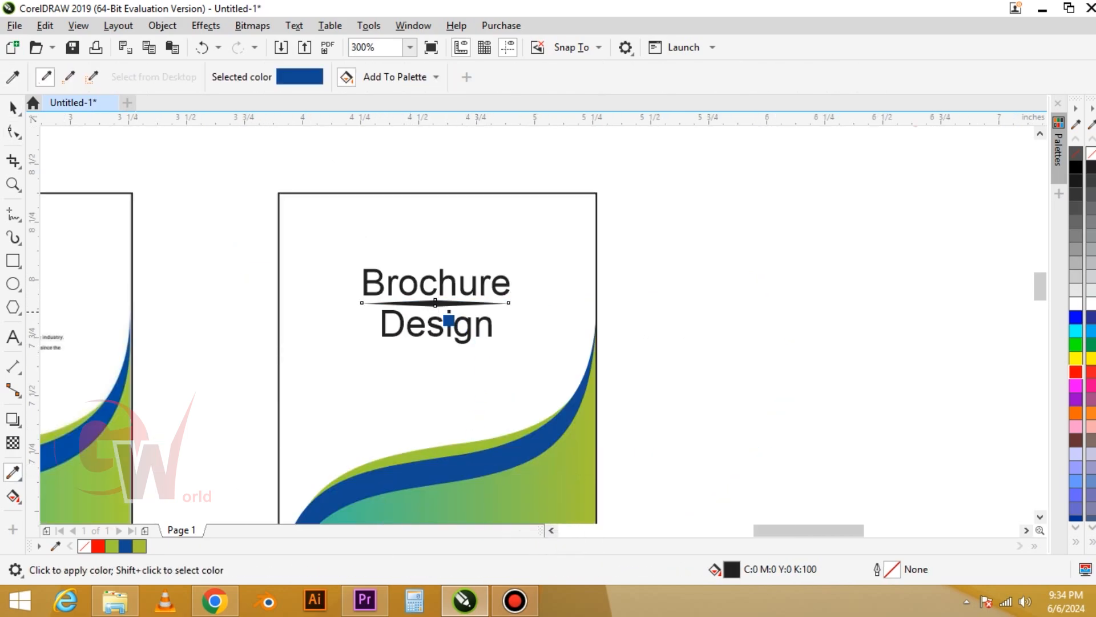
left_click(439, 304)
scroll(451, 331, "up", 1)
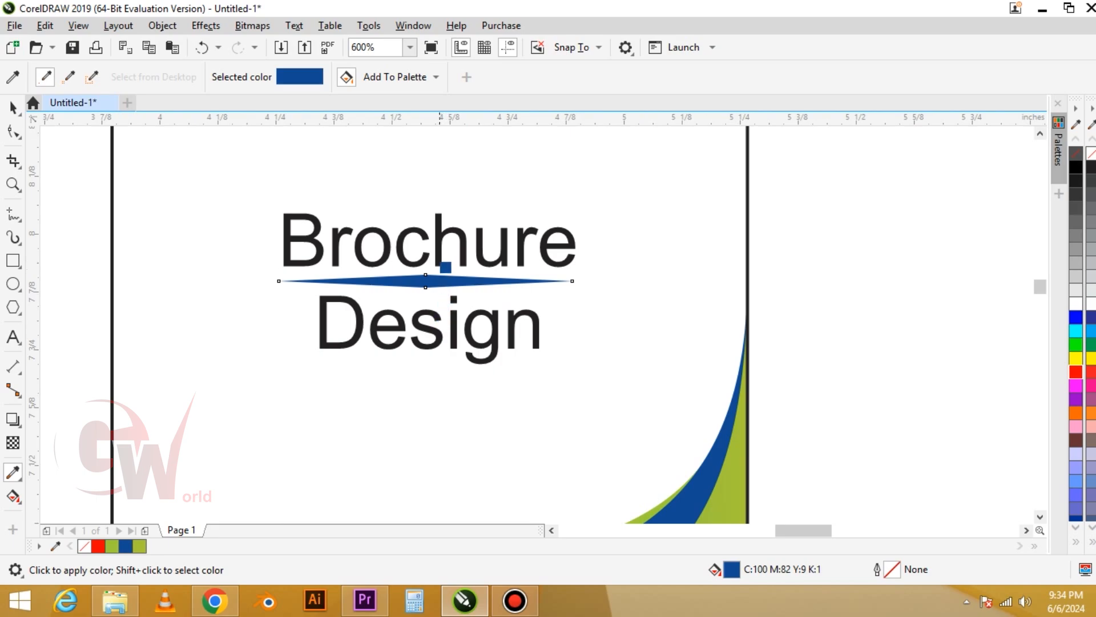
scroll(440, 256, "up", 2)
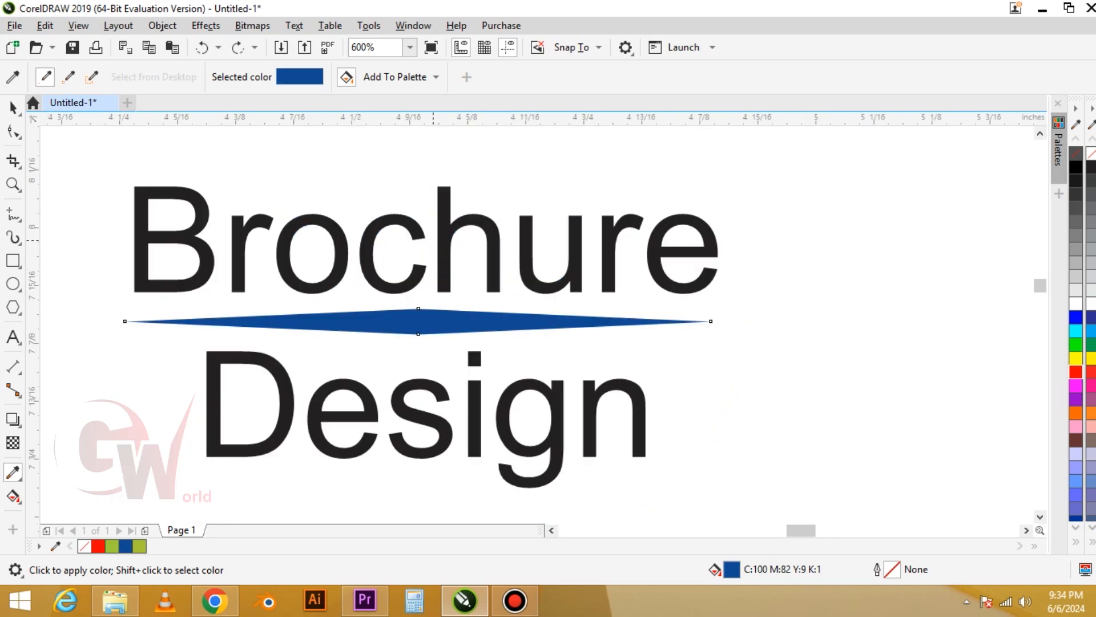
left_click(452, 235)
scroll(453, 236, "down", 3)
key("space")
Fill the word "Design" with the green sampled from the panel's curved shapes.
scroll(456, 330, "up", 1)
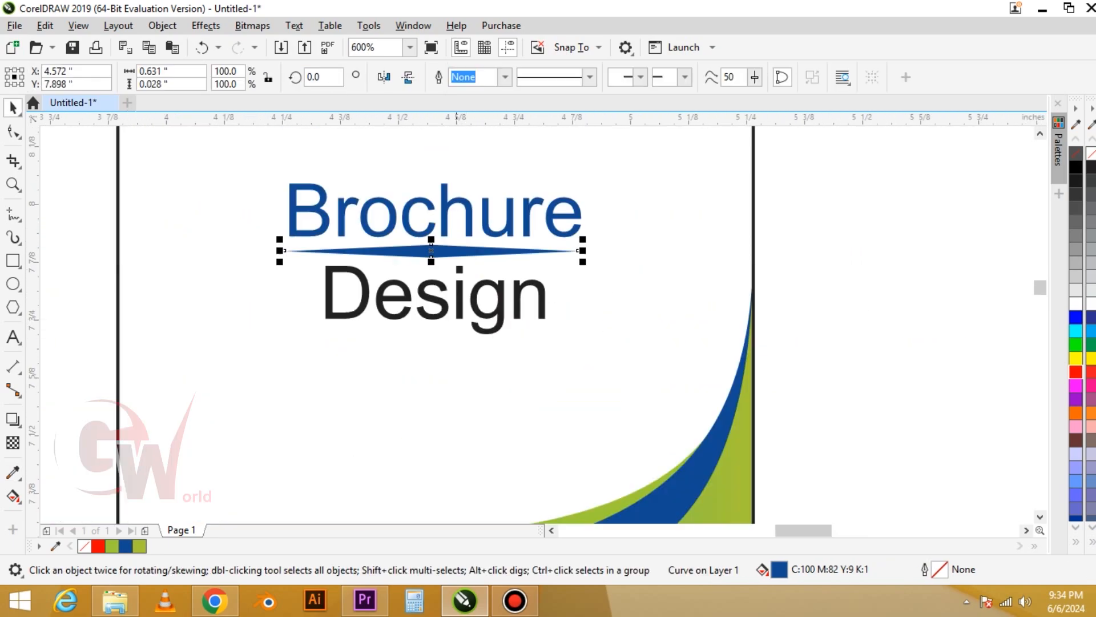
left_click(446, 307)
key("space")
left_click(735, 445)
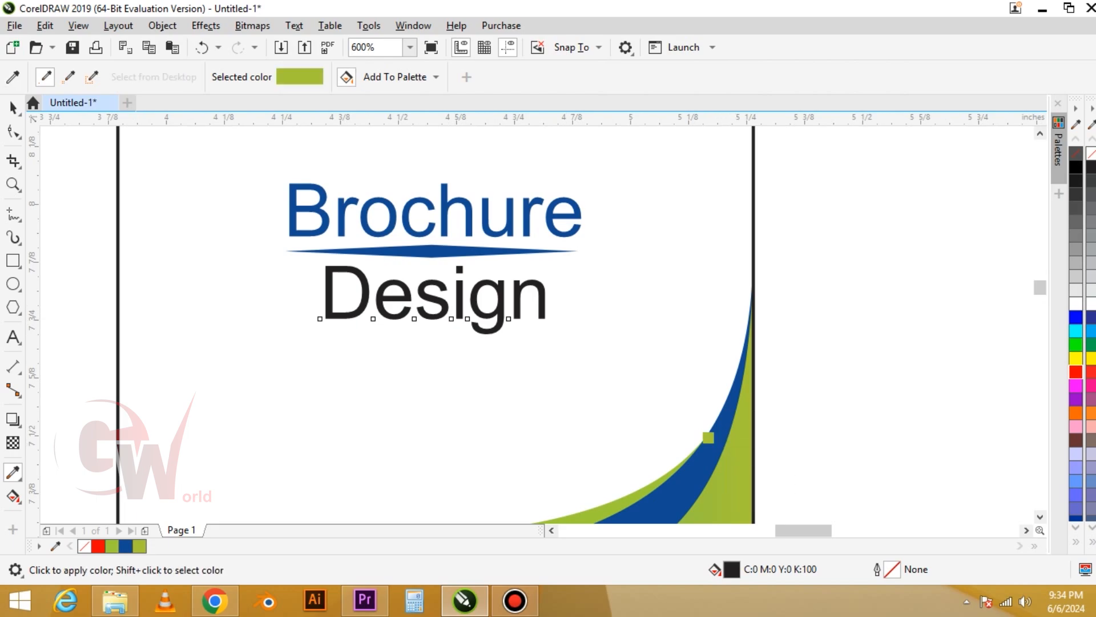
left_click(469, 299)
key("ctrl+z")
scroll(493, 313, "up", 2)
left_click(514, 315)
scroll(545, 318, "down", 3)
key("space")
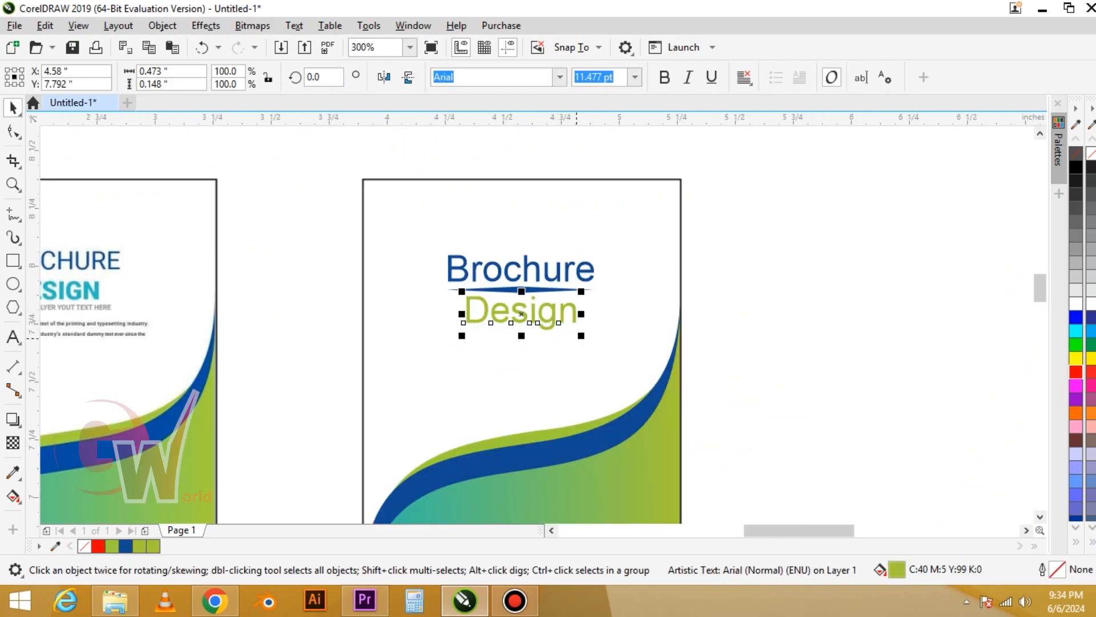
Scale down the word "Design" and flatten the divider above it to about 0.013 in high.
left_click_drag(580, 334, 516, 314)
scroll(527, 296, "up", 1)
scroll(507, 278, "up", 1)
left_click(514, 283)
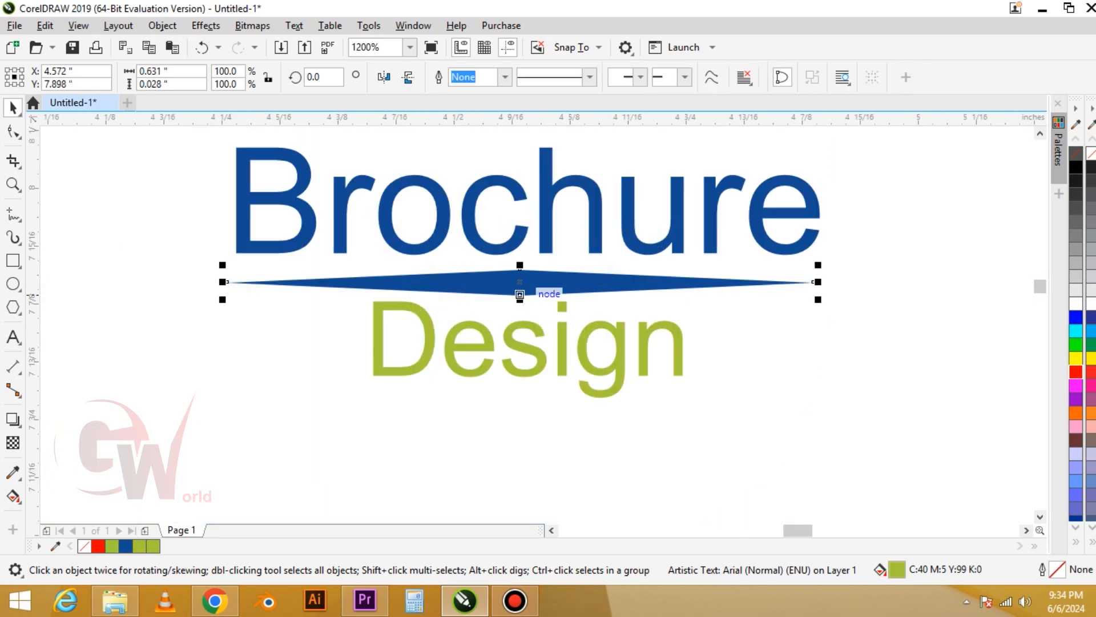
left_click_drag(519, 265, 522, 281)
Group both words with the divider and centre the group horizontally on the panel.
scroll(525, 285, "down", 1)
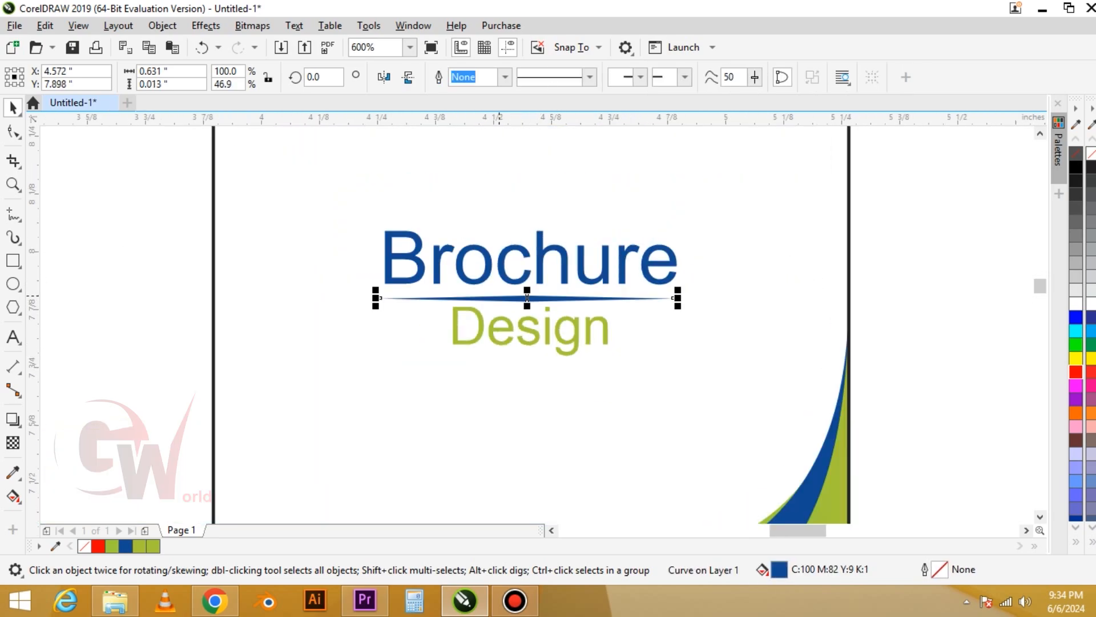
left_click_drag(302, 179, 725, 394)
key("ctrl+g")
left_click(849, 303, "shift")
key("c")
left_click(849, 302, "shift")
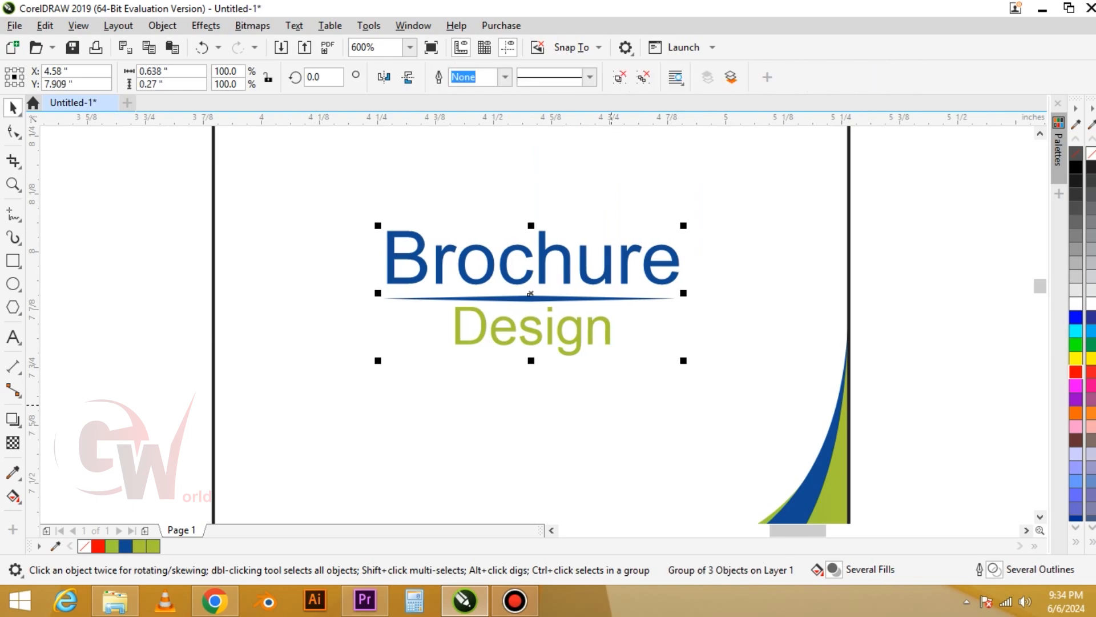
Mirror a copy of the clipped panel to its left, then move both panels about 0.8 in right, clear of the reference.
scroll(678, 293, "down", 3)
left_click(638, 325)
scroll(638, 325, "up", 1)
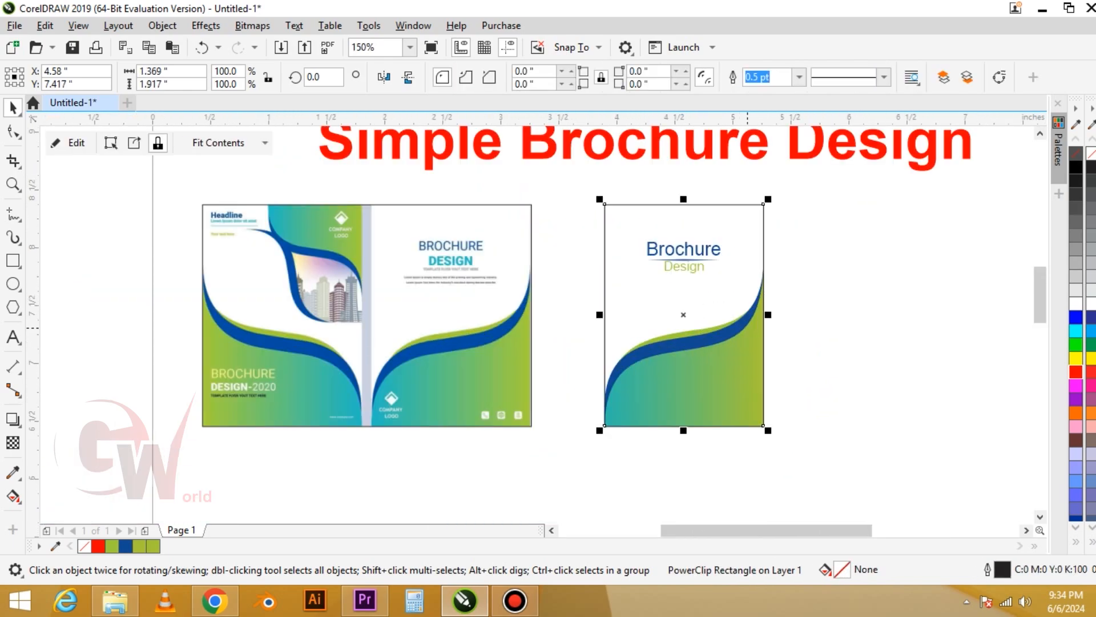
left_click_drag(764, 320, 605, 304)
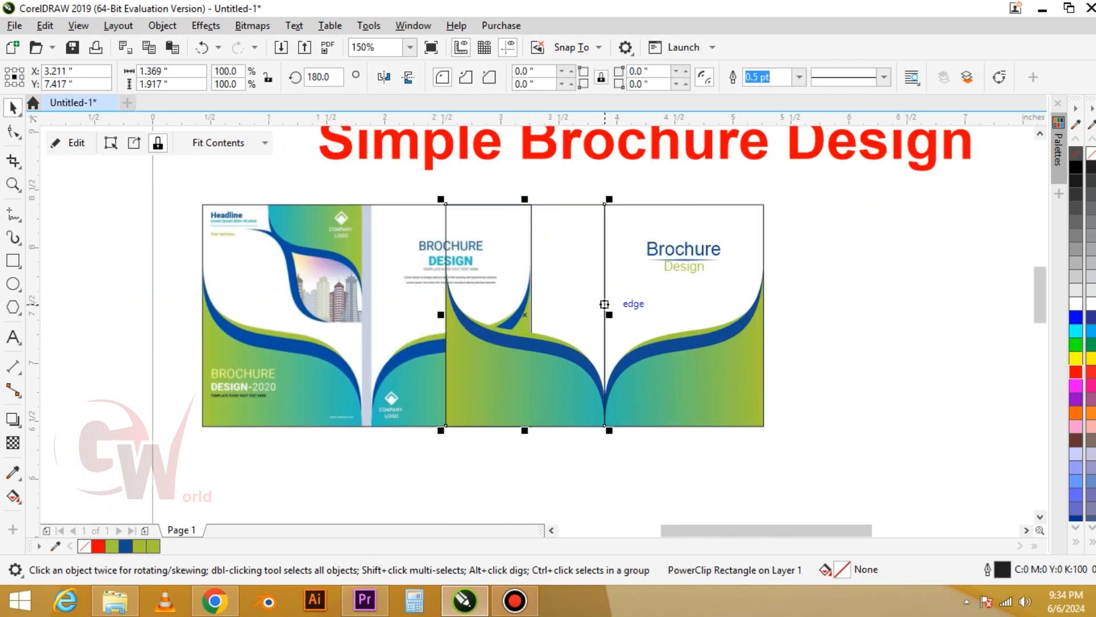
left_click_drag(580, 238, 723, 343)
left_click_drag(658, 363, 753, 367)
Duplicate the left panel, flip the copy horizontally and vertically, and move it up about 0.63 in.
left_click(623, 296)
key("alt+e")
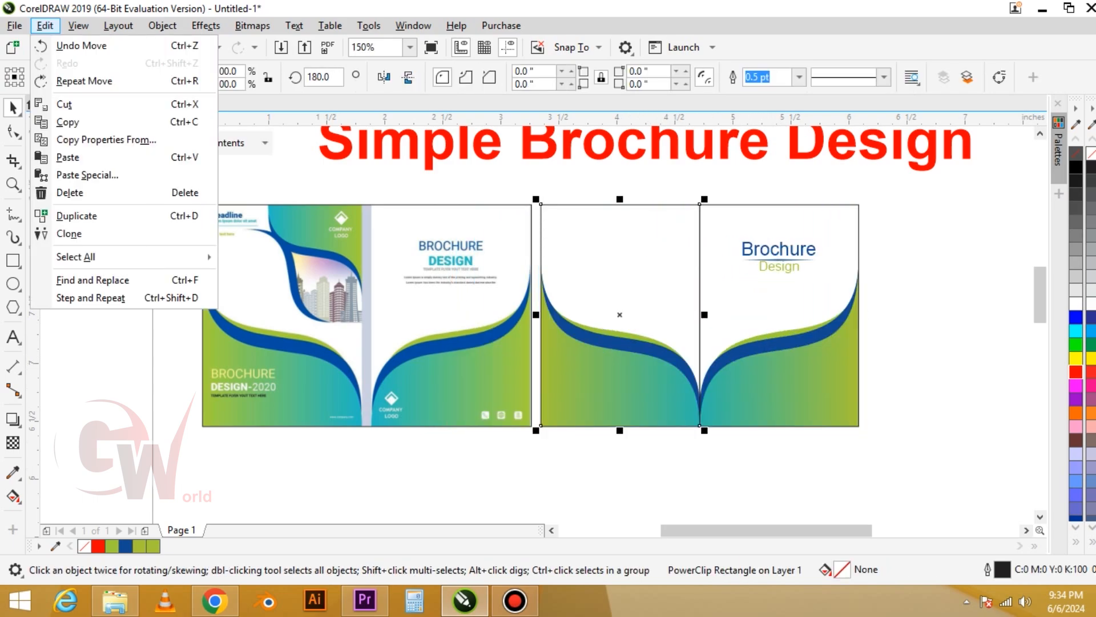
key("Escape")
key("Escape")
left_click(384, 76)
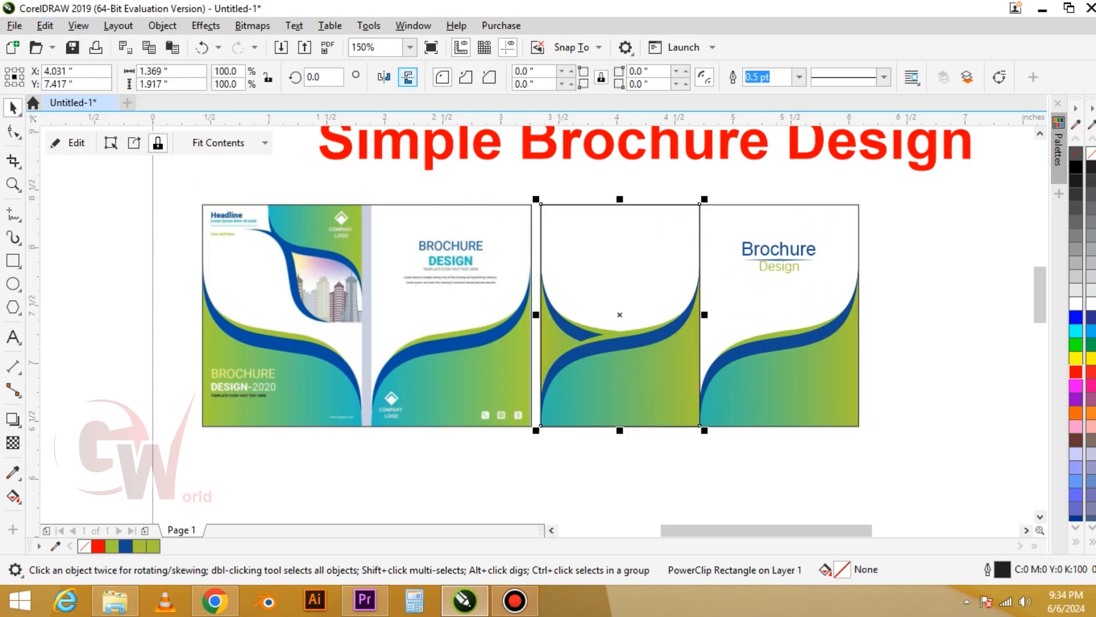
left_click_drag(545, 422, 573, 346)
left_click_drag(667, 208, 644, 212)
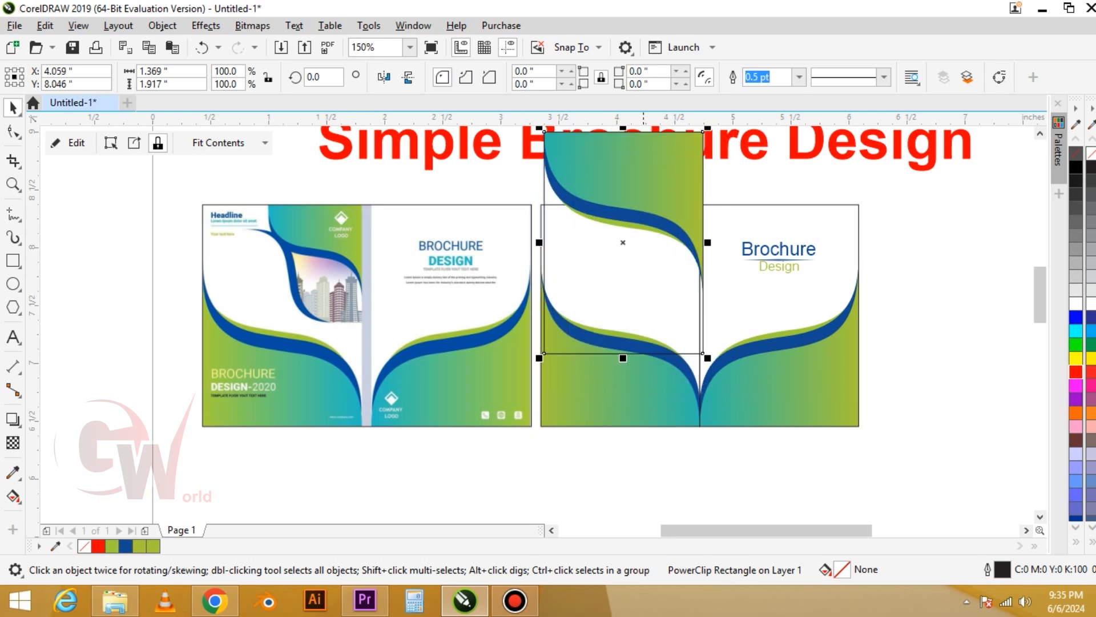
PowerClip the flipped copy inside the left panel and open the panel's clipped contents for editing.
right_click(633, 212)
left_click(657, 322)
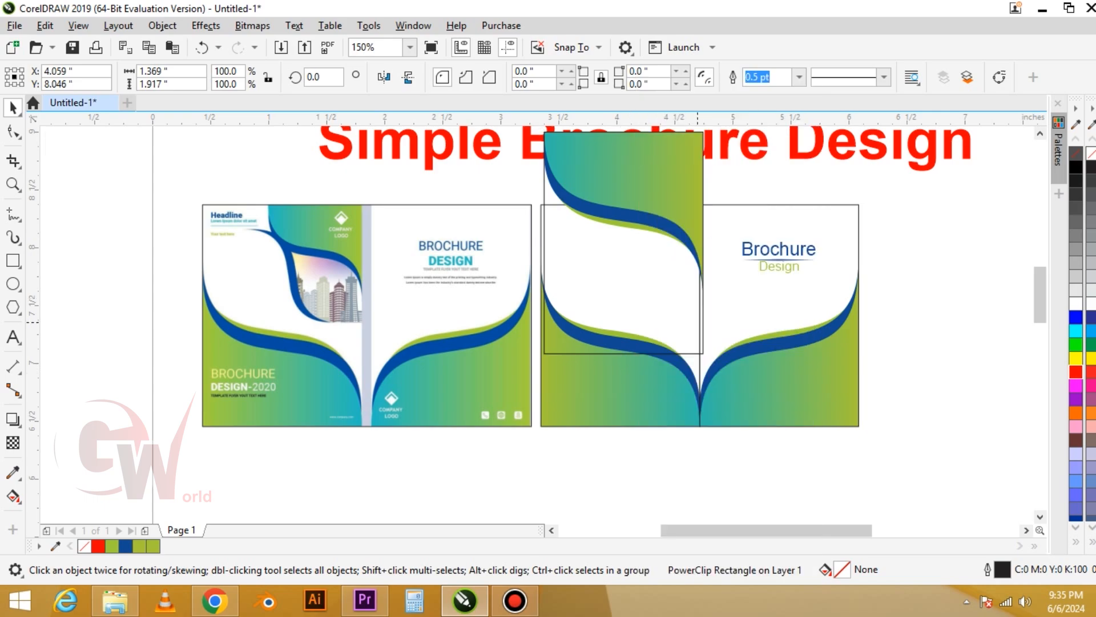
left_click(648, 380)
double_click(667, 218)
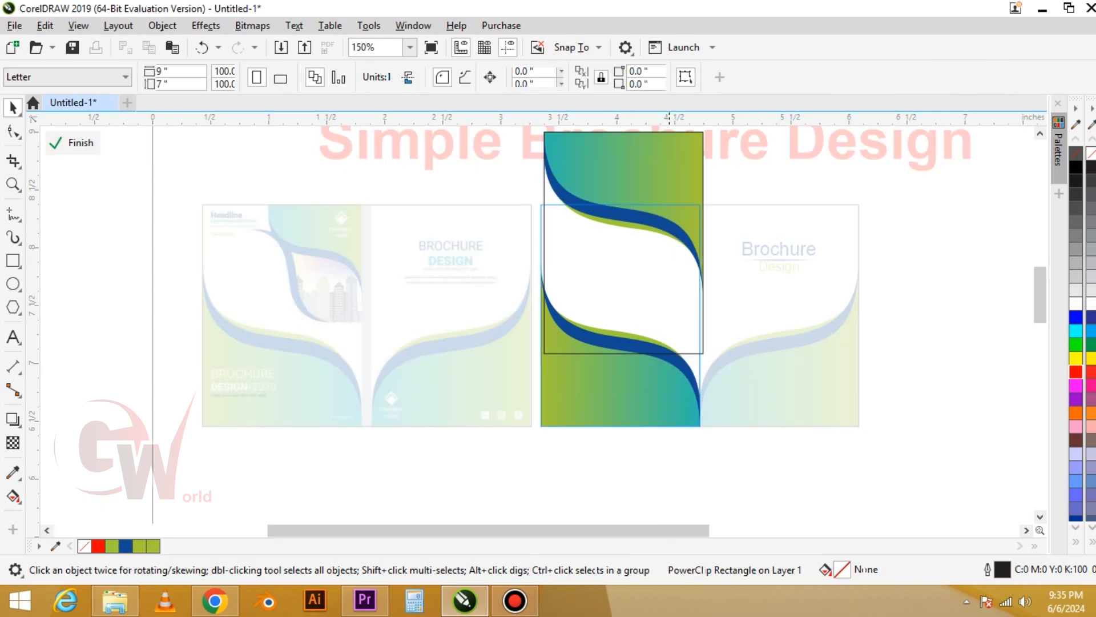
Remove the outline of the flipped copy's frame, extract the curved shapes from it and delete the empty frame.
left_click(670, 219)
right_click(1076, 153)
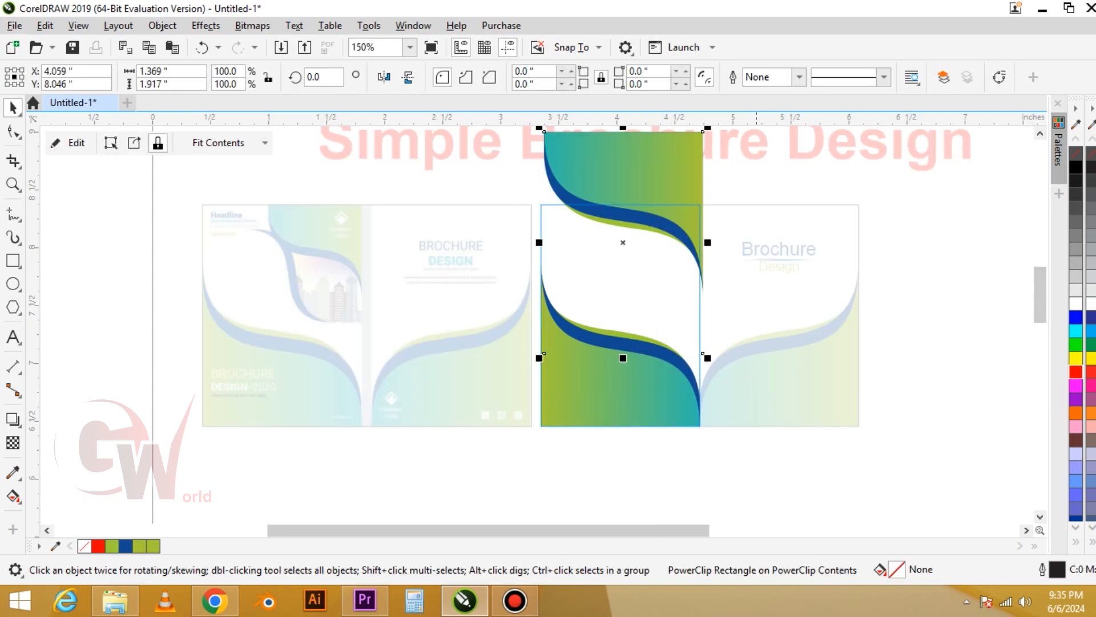
right_click(651, 215)
left_click(676, 225)
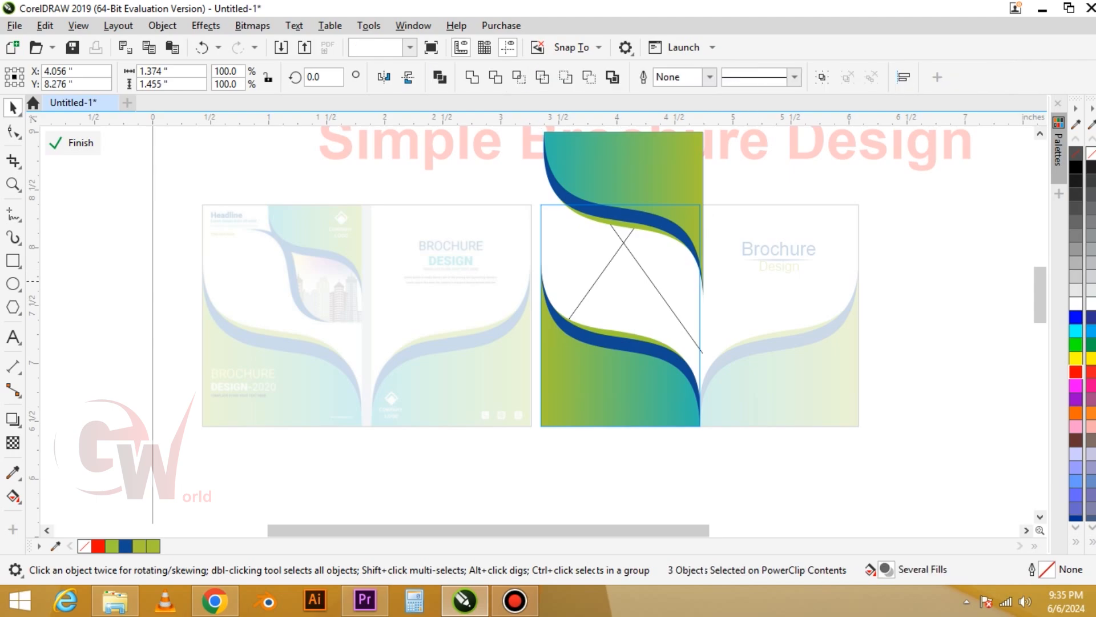
left_click(649, 288)
key("Delete")
left_click(803, 320, "ctrl")
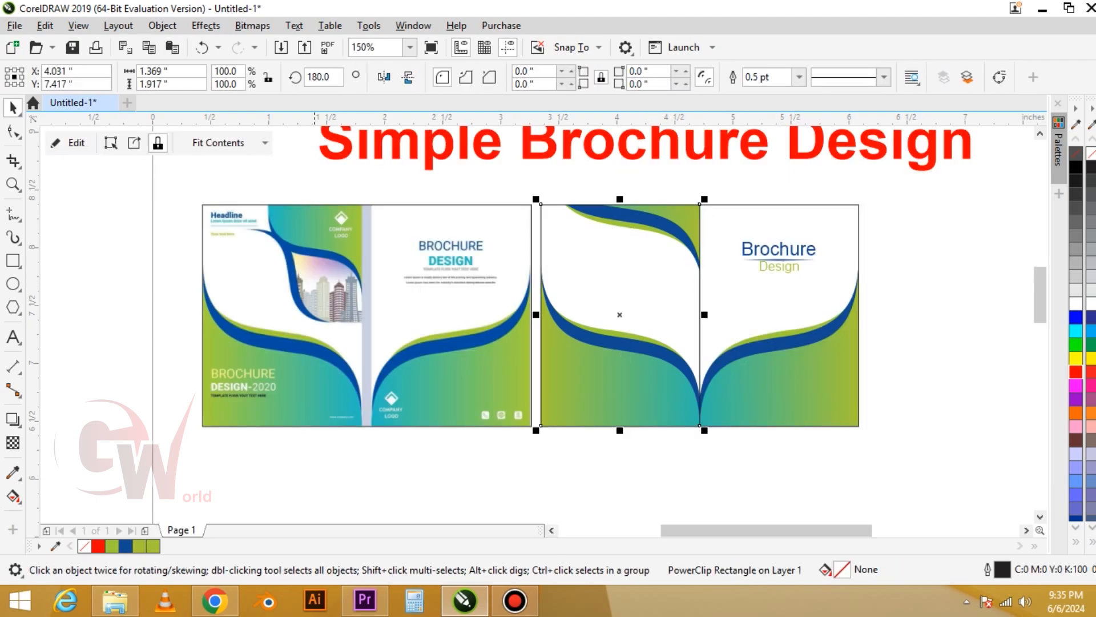
Reopen the left panel's clipped contents and duplicate the three lower curved shapes about 2.3 in to the left.
double_click(633, 400)
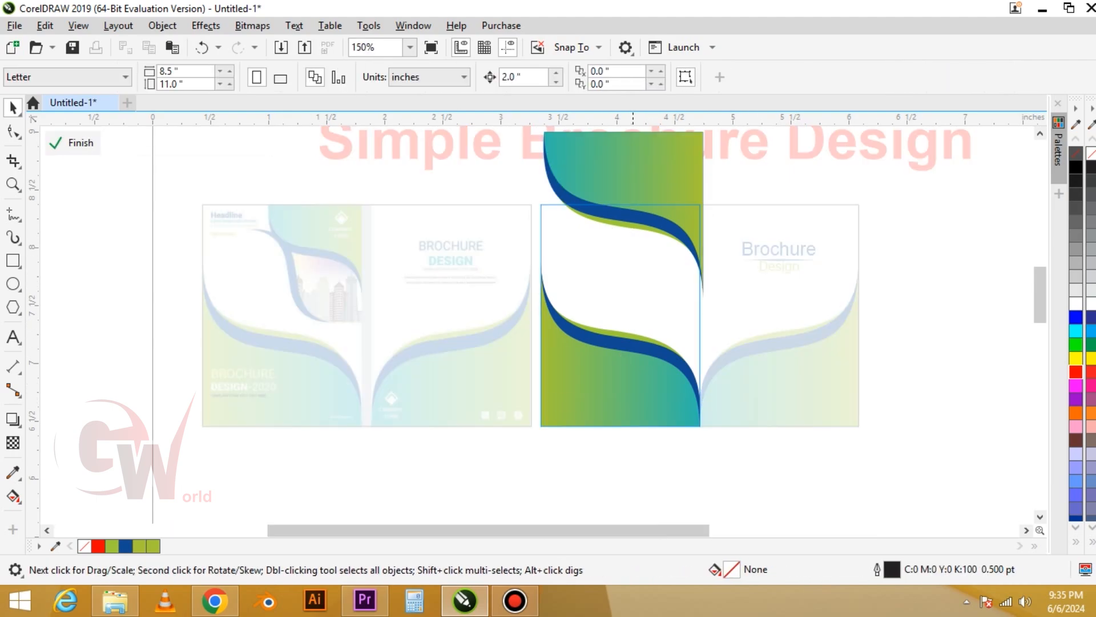
left_click_drag(595, 358, 301, 348)
right_click(300, 348)
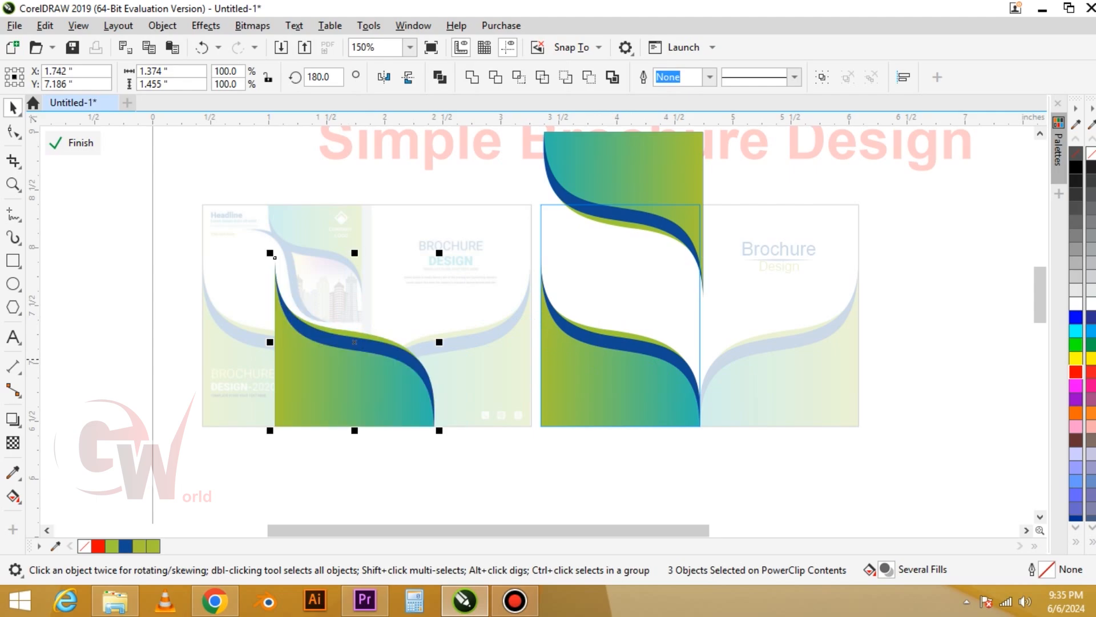
Delete the gradient and solid green shapes from the duplicate, keeping only its blue band.
scroll(296, 347, "up", 1)
left_click(361, 369)
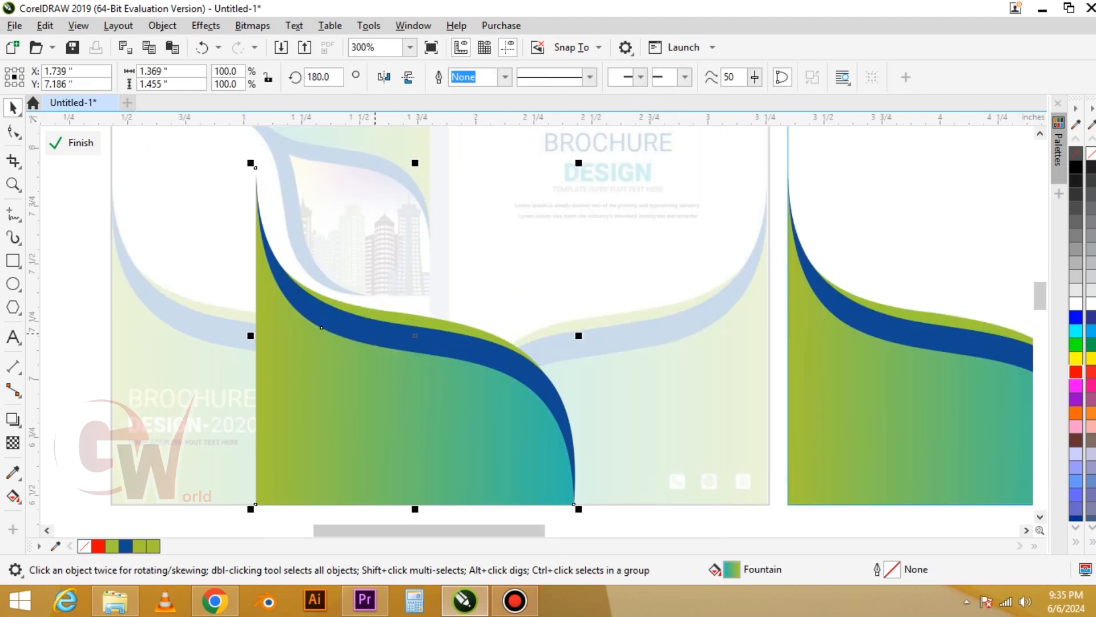
left_click(377, 329, "shift")
left_click(377, 329)
left_click(365, 394)
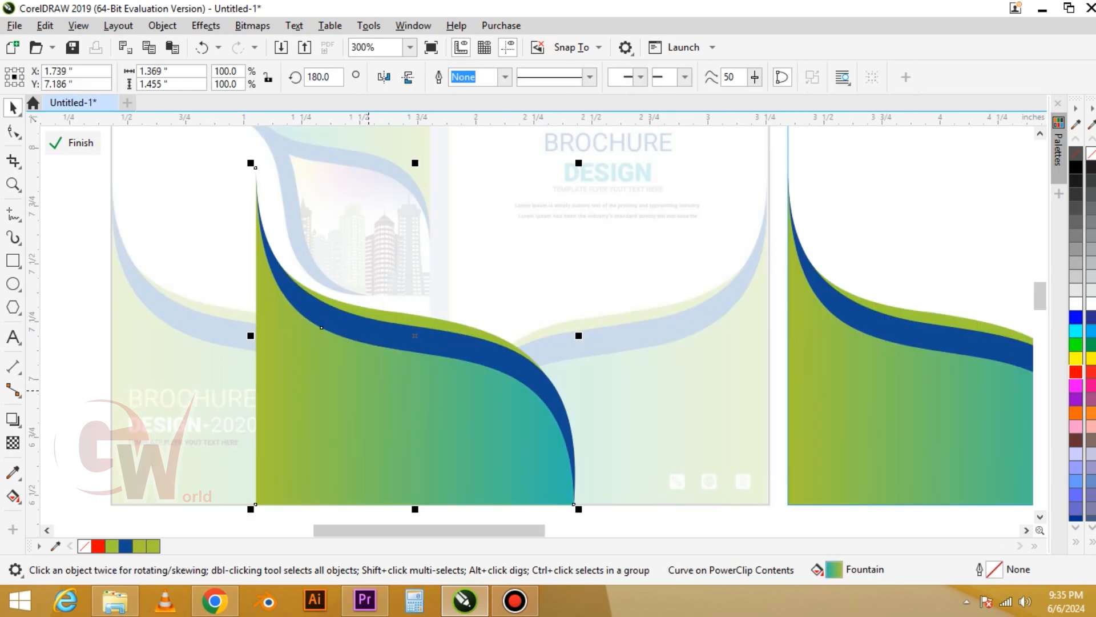
key("Delete")
left_click_drag(392, 357, 349, 417)
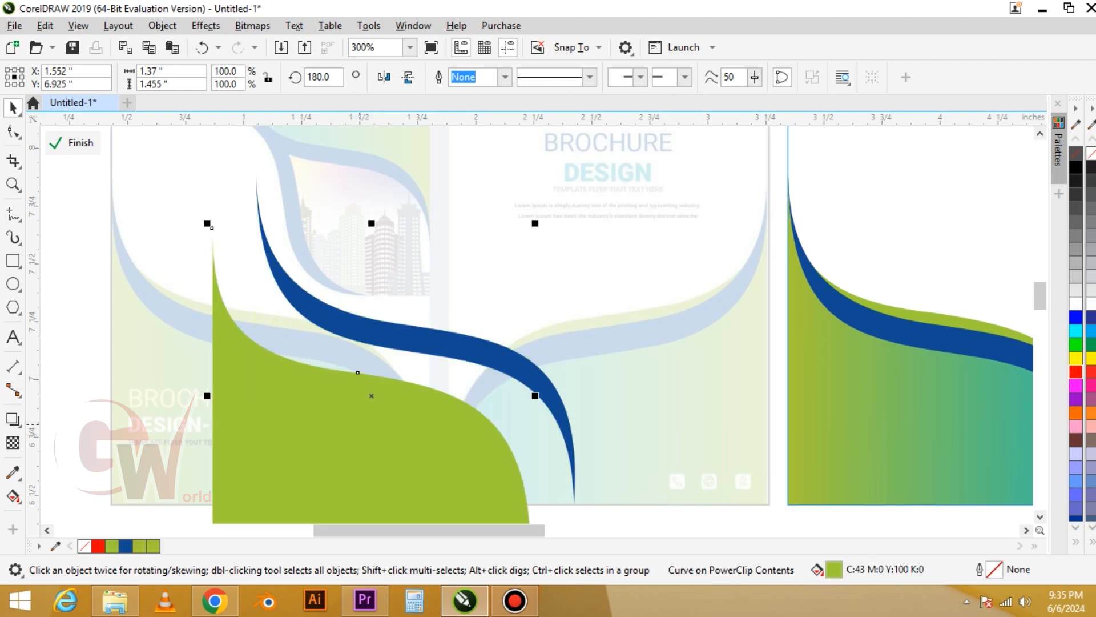
key("ctrl+z")
key("Delete")
Move the blue band into the left panel's white area and mirror it horizontally.
left_click(390, 336)
scroll(386, 332, "down", 1)
left_click_drag(386, 331, 660, 270)
left_click(385, 77)
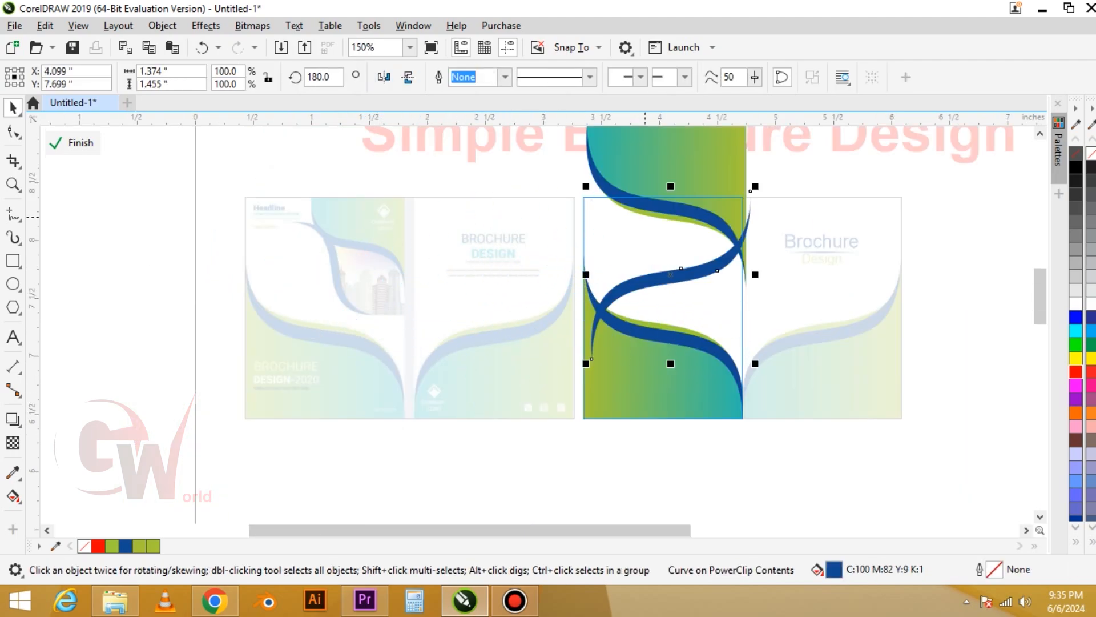
Rotate the blue band to about 100.9°, scale it to 86.2% and finish editing the clipped contents.
left_click(670, 274)
left_click_drag(756, 185, 747, 338)
scroll(671, 289, "up", 2)
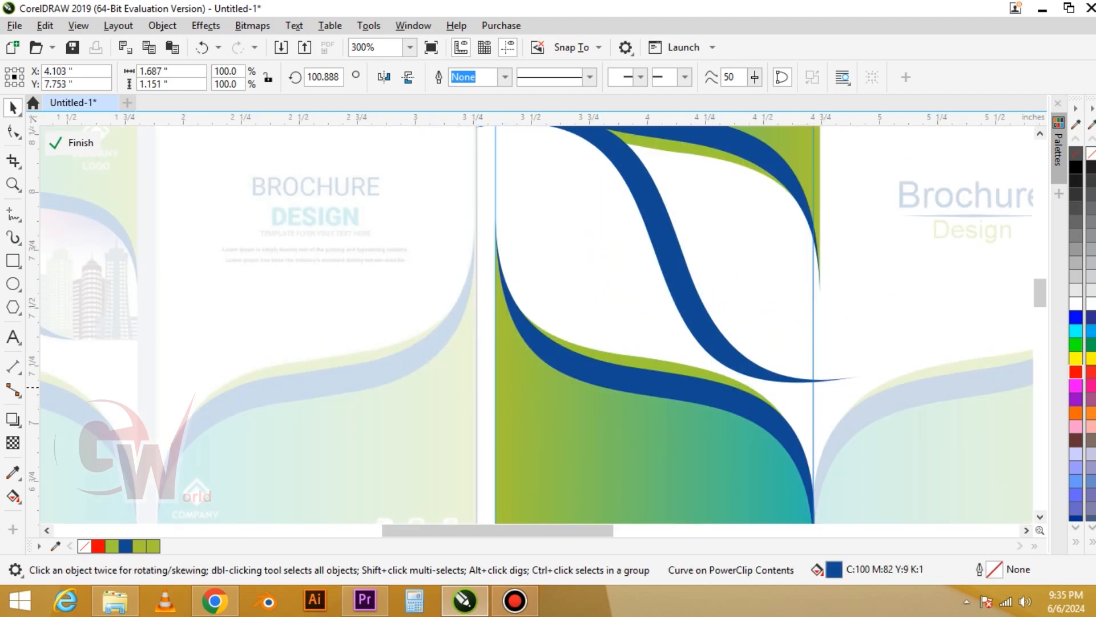
left_click_drag(865, 380, 813, 345)
scroll(645, 319, "down", 2)
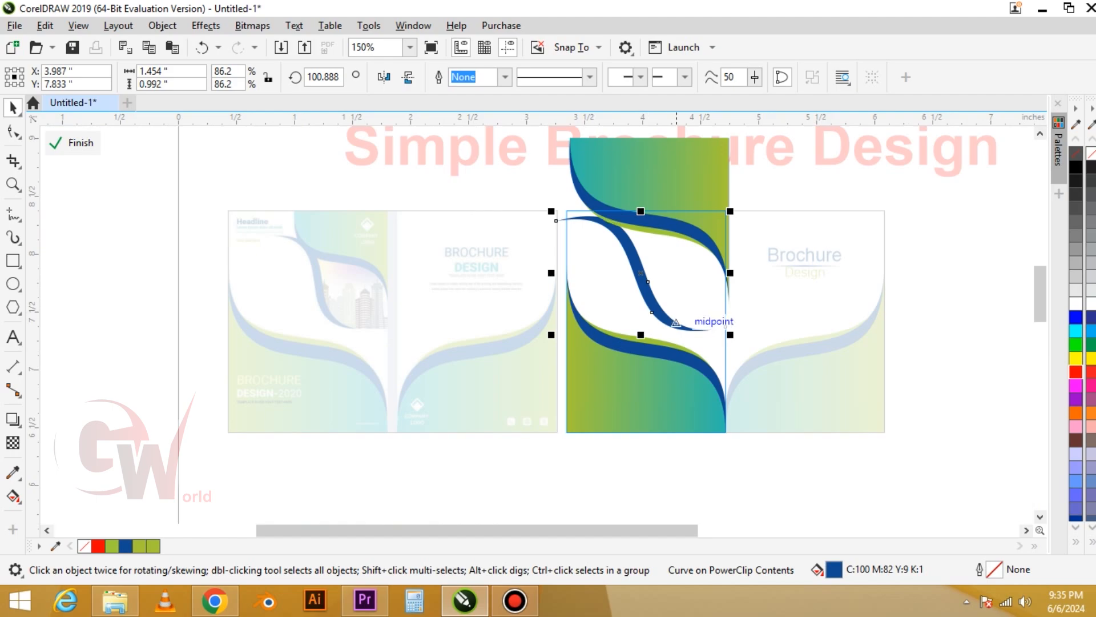
left_click(72, 143)
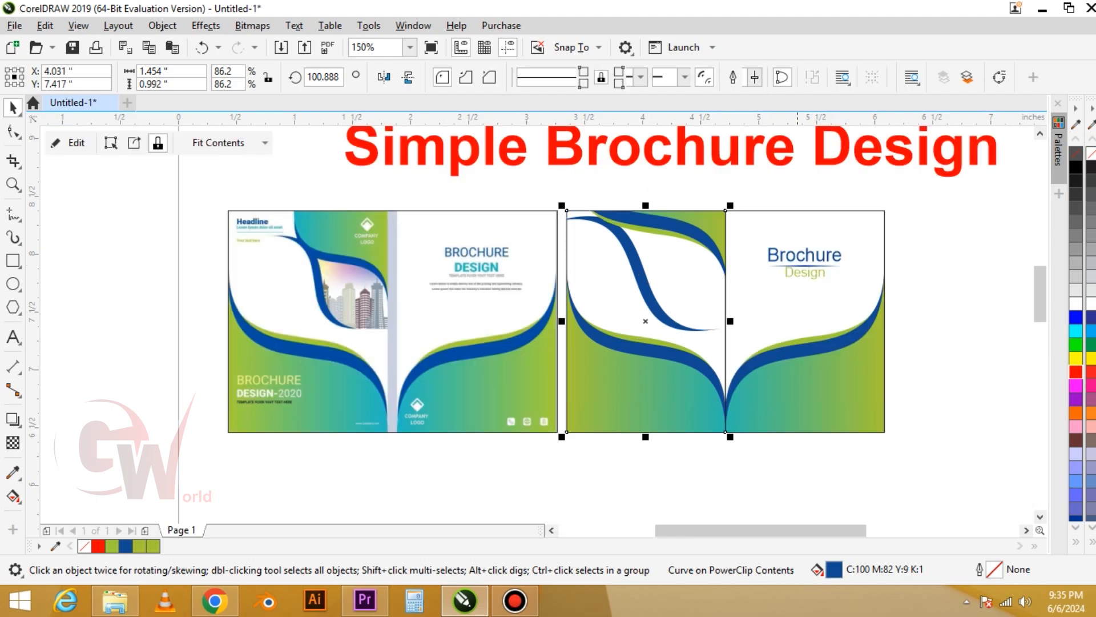
left_click(599, 210)
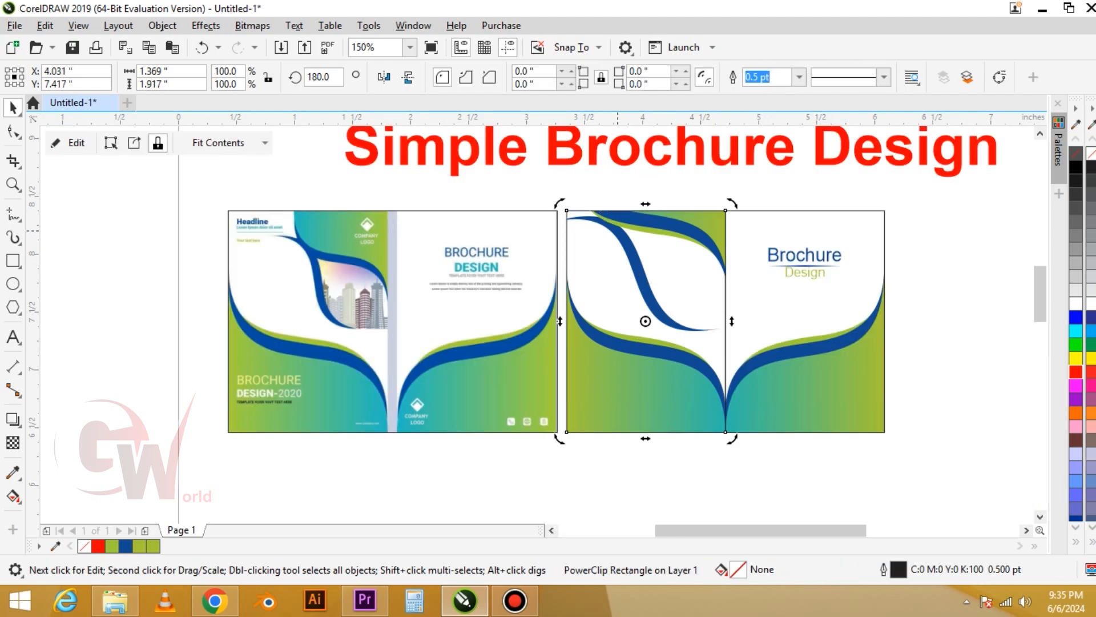
left_click(618, 231)
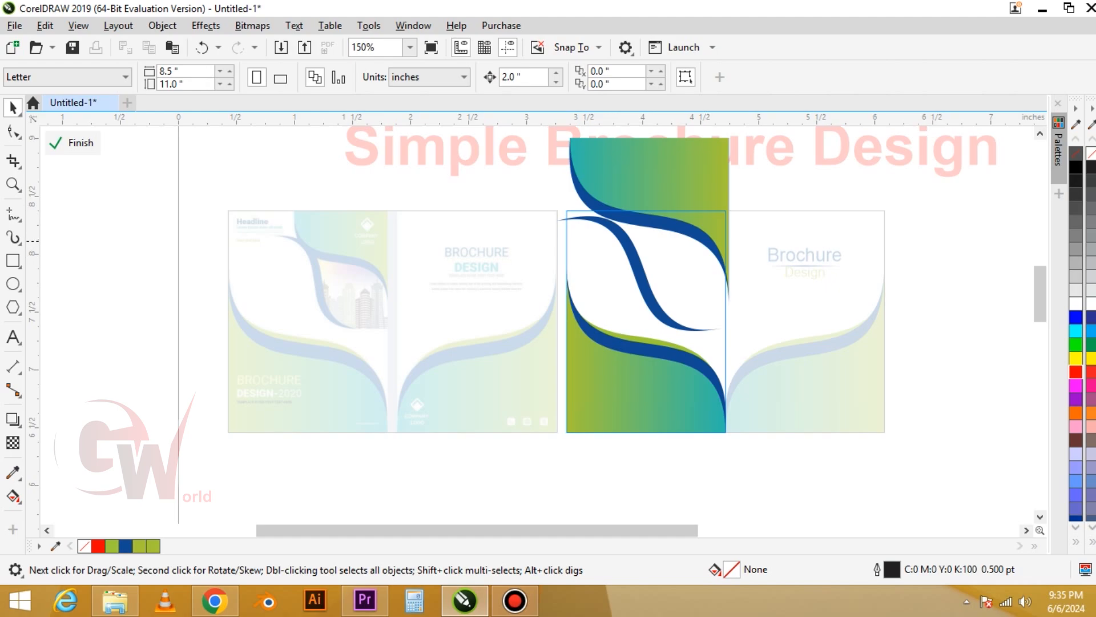
left_click(794, 303, "ctrl")
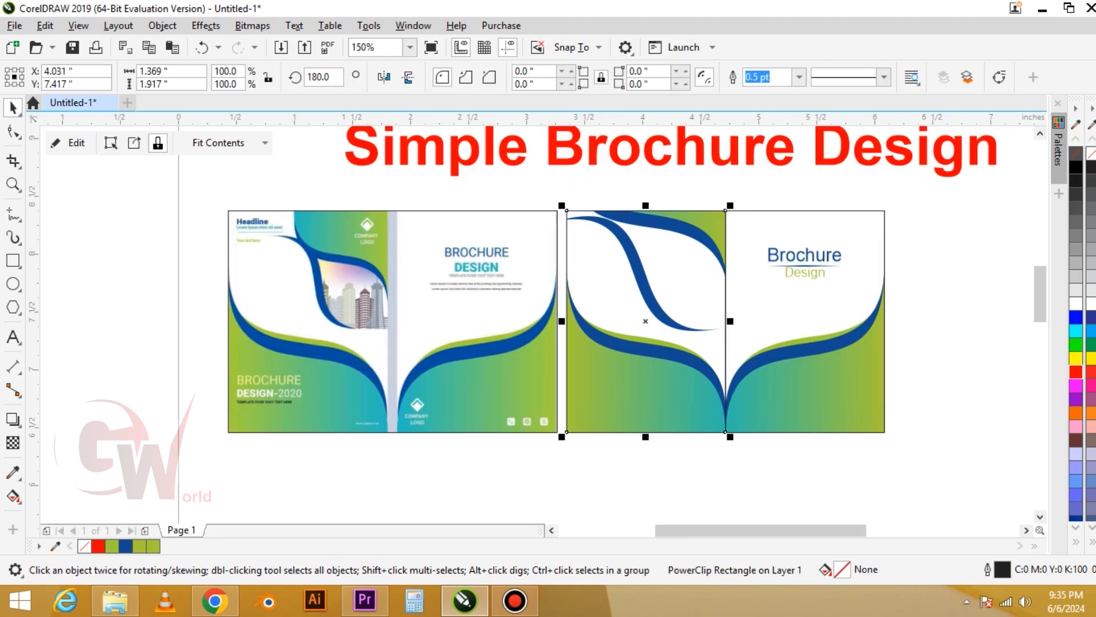
left_click(546, 475)
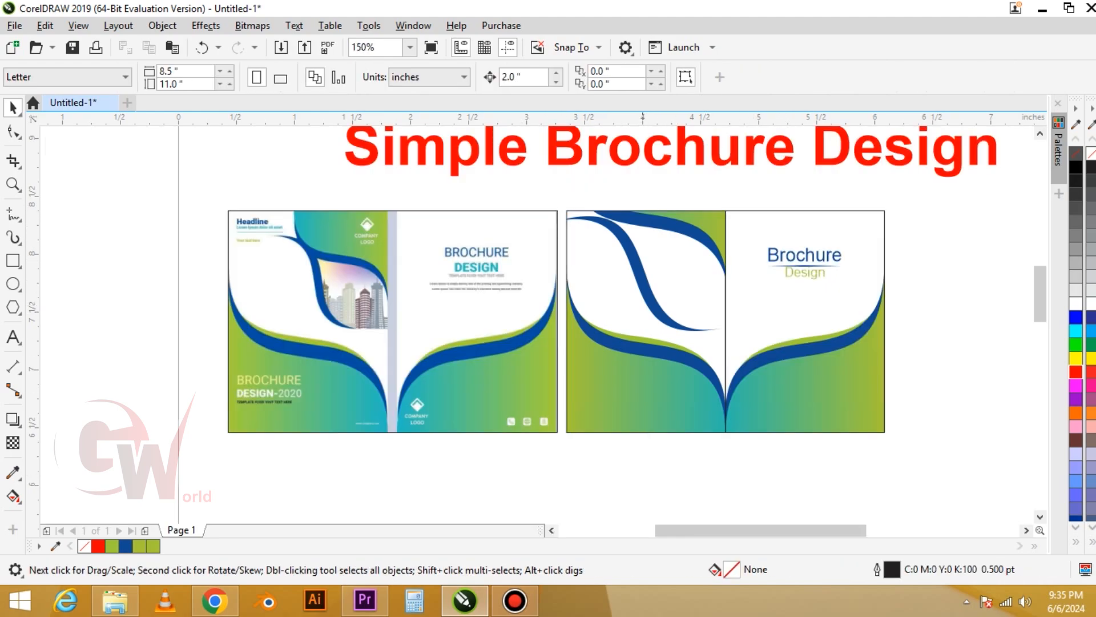
Group the two recreated panels with their title text and delete the reference brochure.
left_click_drag(643, 212, 561, 199)
key("ctrl+g")
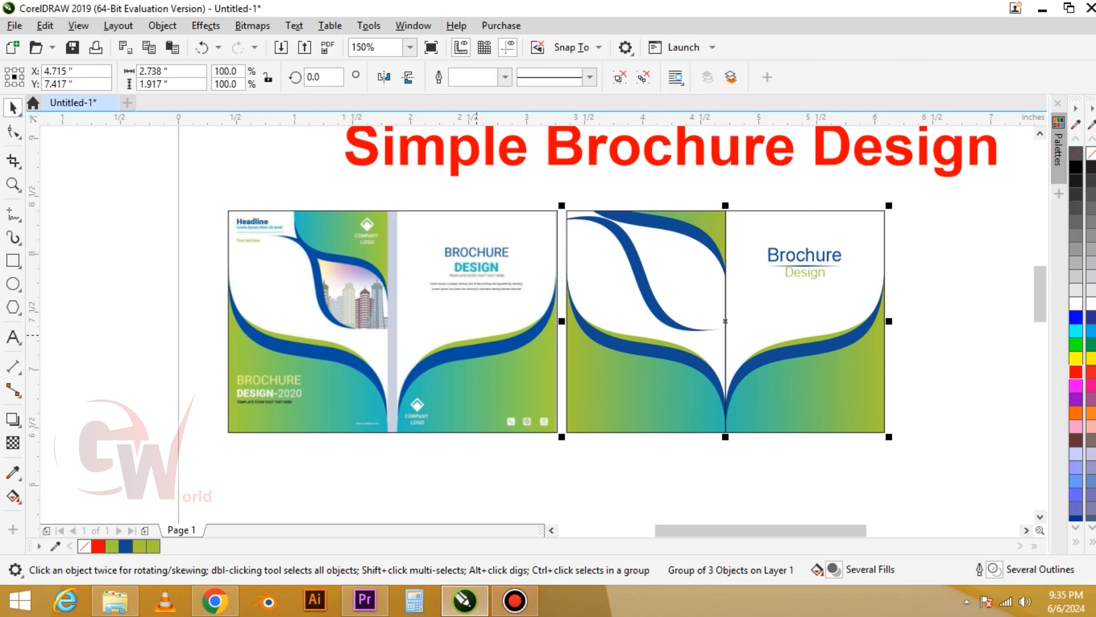
left_click(485, 251)
key("Delete")
Shrink the red "Simple Brochure Design" heading to about 17.7 pt and centre it horizontally over the brochure.
left_click(822, 151)
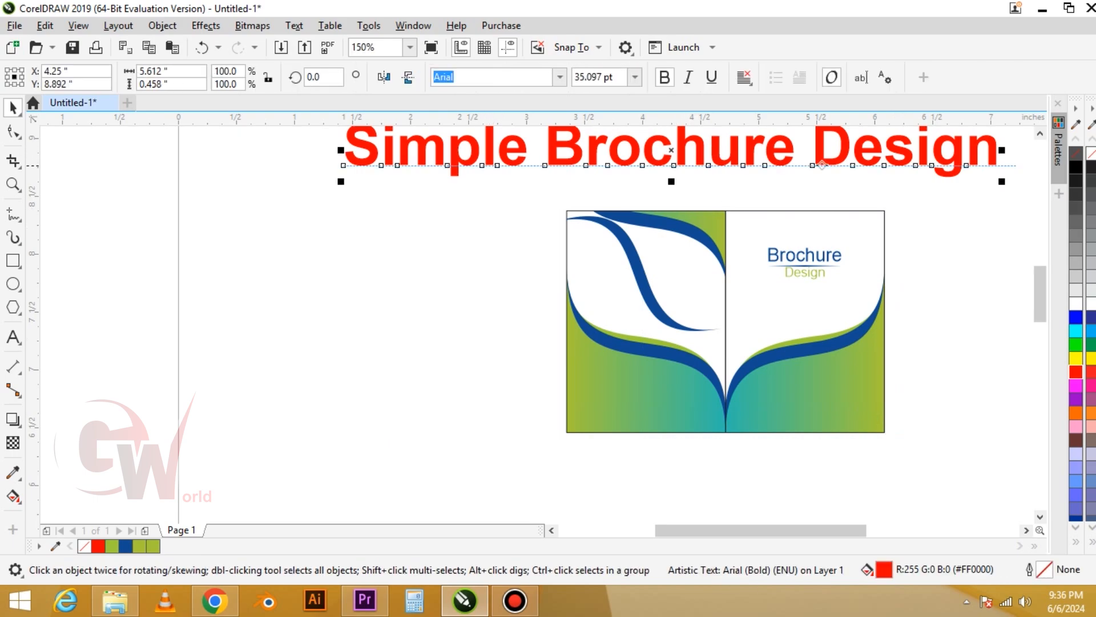
left_click_drag(1000, 183, 839, 169)
left_click(744, 265, "shift")
key("c")
Nudge the red heading down about 0.17 in, closer to the brochure's top edge.
left_click(744, 265, "shift")
key("Down")
key("Down")
key("Down")
key("Down")
key("Down")
key("Down")
key("Down")
key("Down")
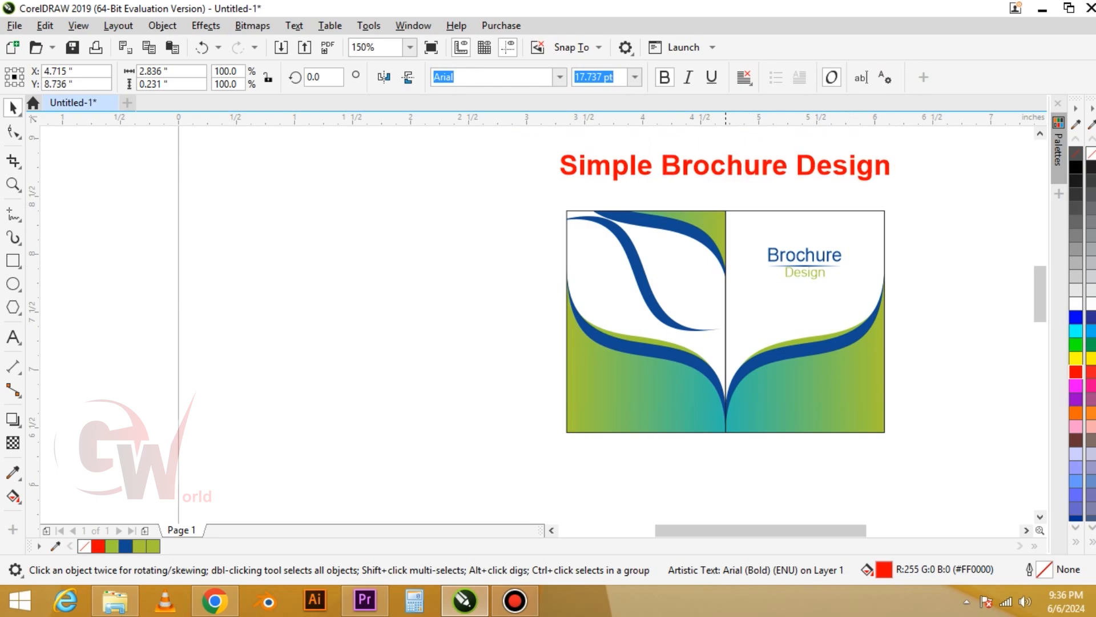
Group the heading with the brochure, centre the group on the page and fit it in view.
left_click_drag(935, 405, 935, 462)
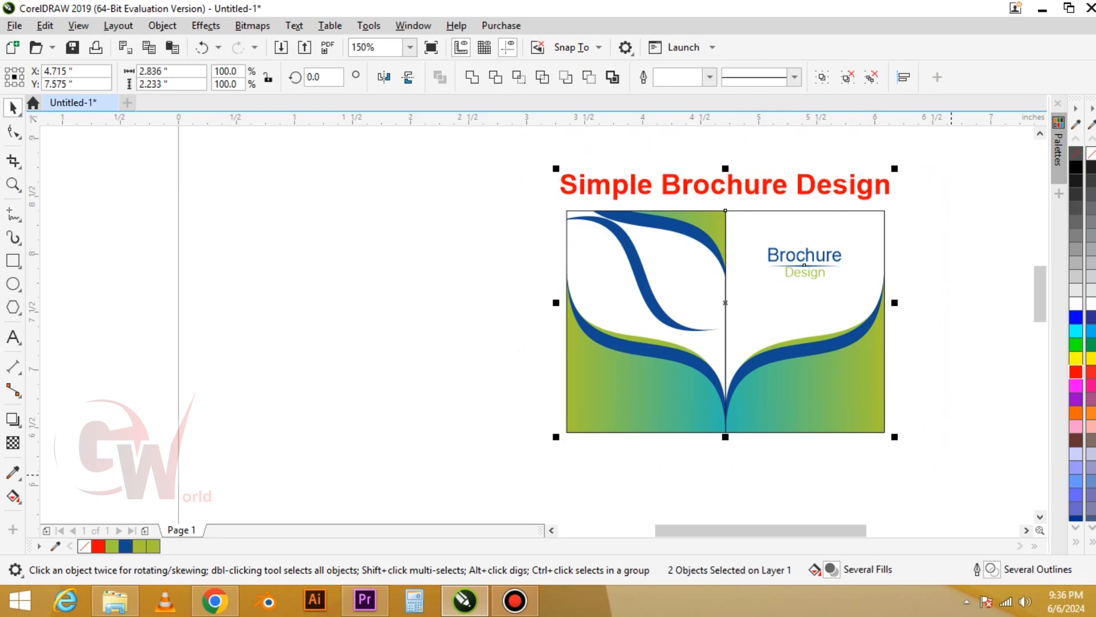
key("ctrl+g")
key("p")
key("F4")
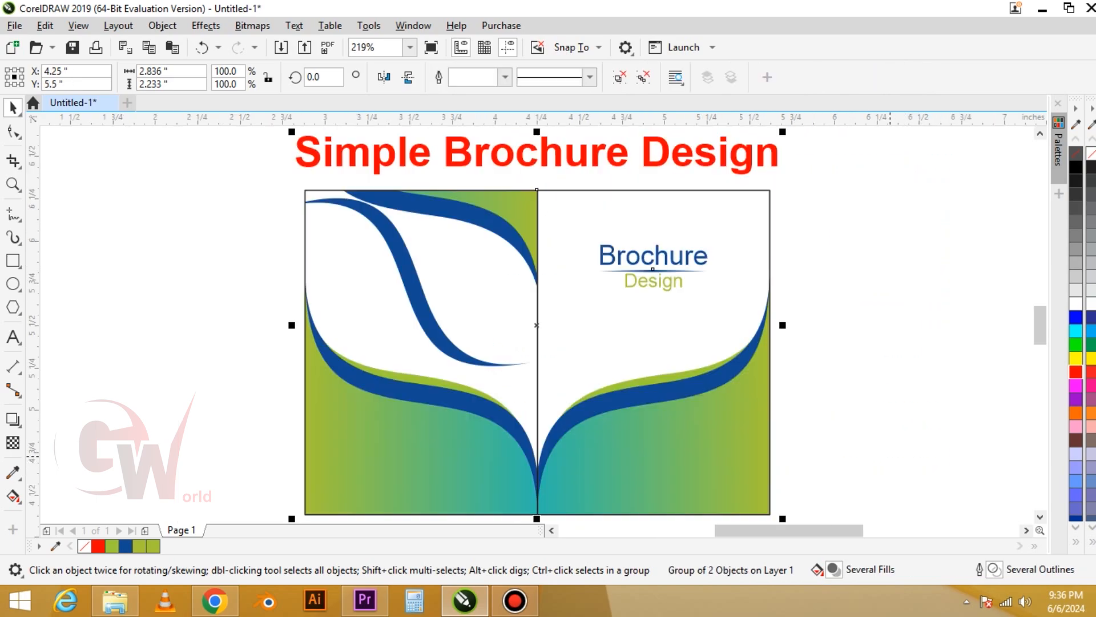